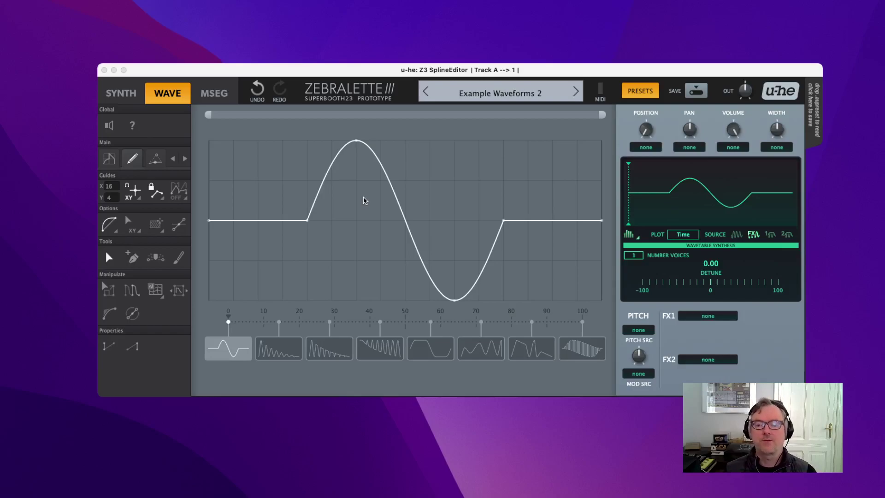
Step: Preview the waveforms in wavetable slots two through eight, from the square wave to the decaying sine
{"action": "left_click", "coordinate": [271, 355]}
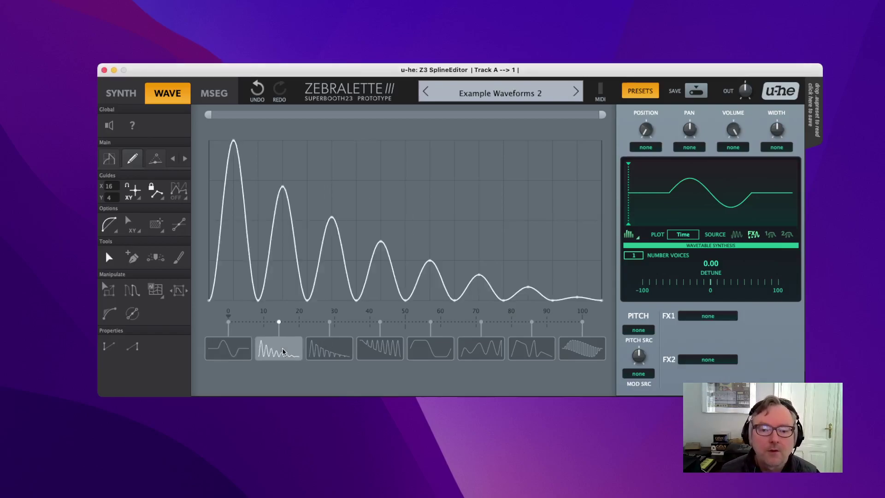
{"action": "left_click", "coordinate": [329, 349]}
{"action": "left_click", "coordinate": [379, 349]}
{"action": "left_click", "coordinate": [430, 349]}
{"action": "left_click", "coordinate": [472, 354]}
{"action": "left_click", "coordinate": [530, 351]}
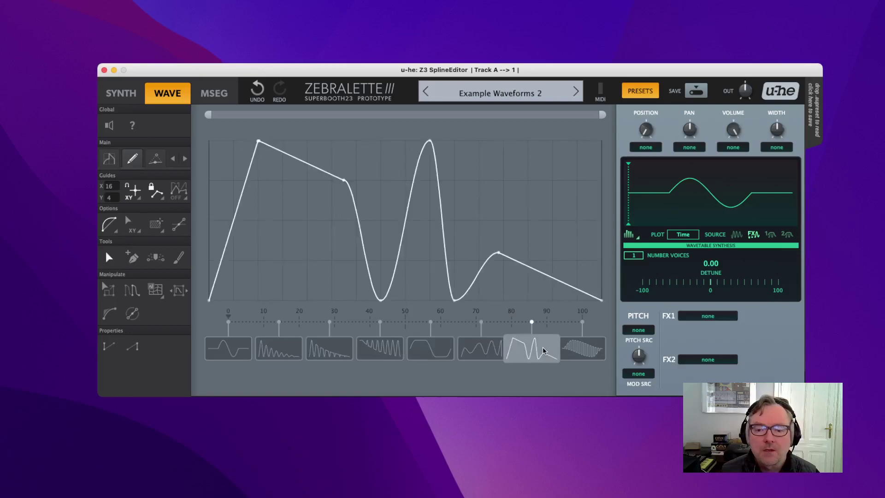
{"action": "left_click", "coordinate": [595, 350]}
{"action": "left_click", "coordinate": [518, 351]}
{"action": "left_click", "coordinate": [467, 346]}
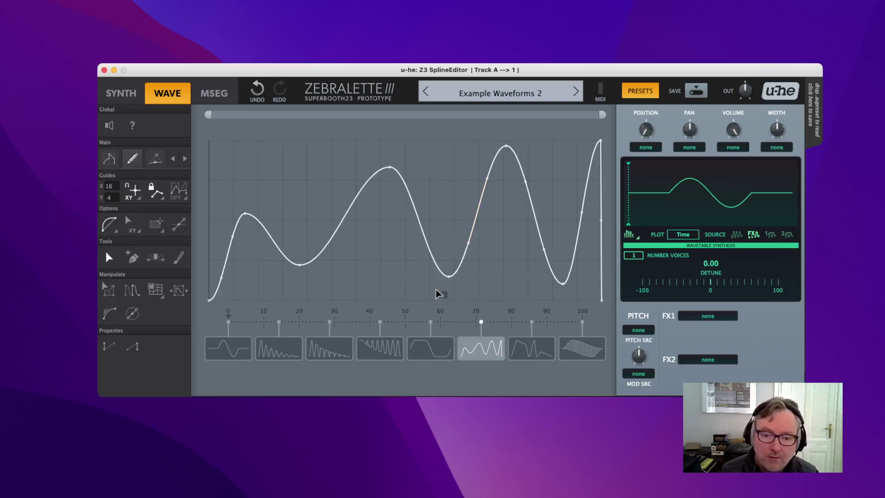
{"action": "left_click", "coordinate": [415, 346]}
{"action": "left_click", "coordinate": [535, 352]}
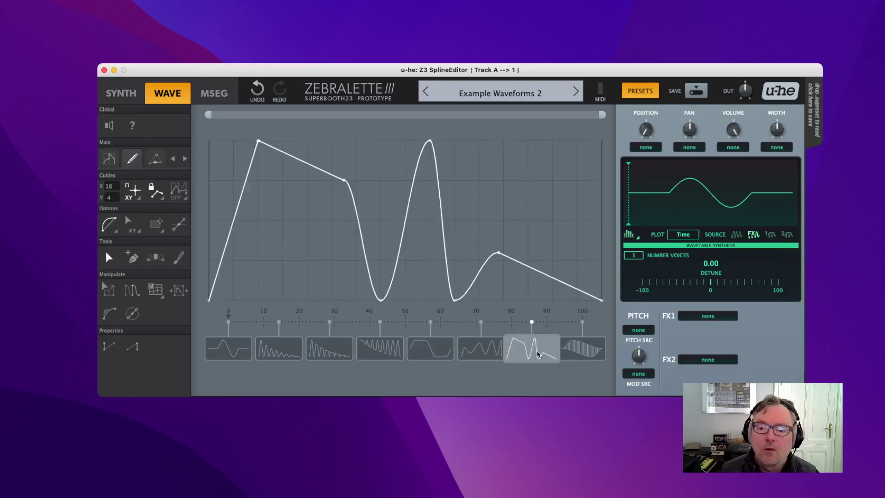
{"action": "left_click", "coordinate": [583, 355]}
{"action": "left_click", "coordinate": [392, 353]}
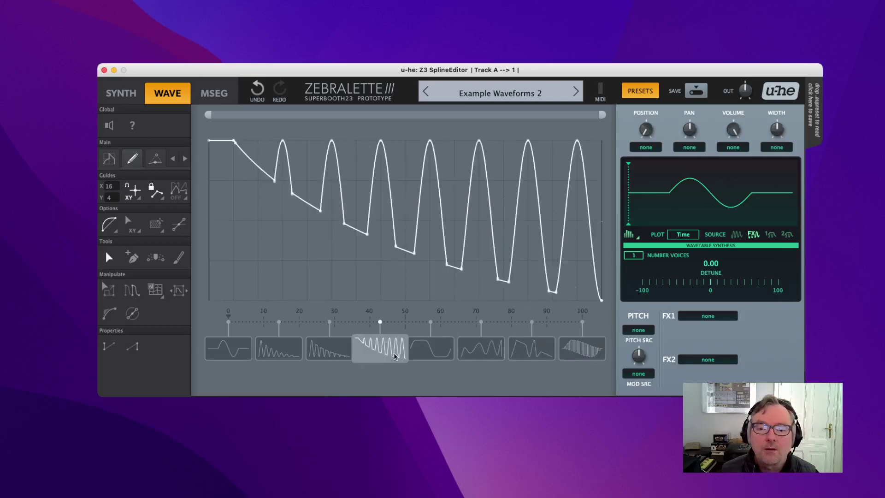
{"action": "left_click", "coordinate": [331, 353]}
{"action": "left_click", "coordinate": [288, 357]}
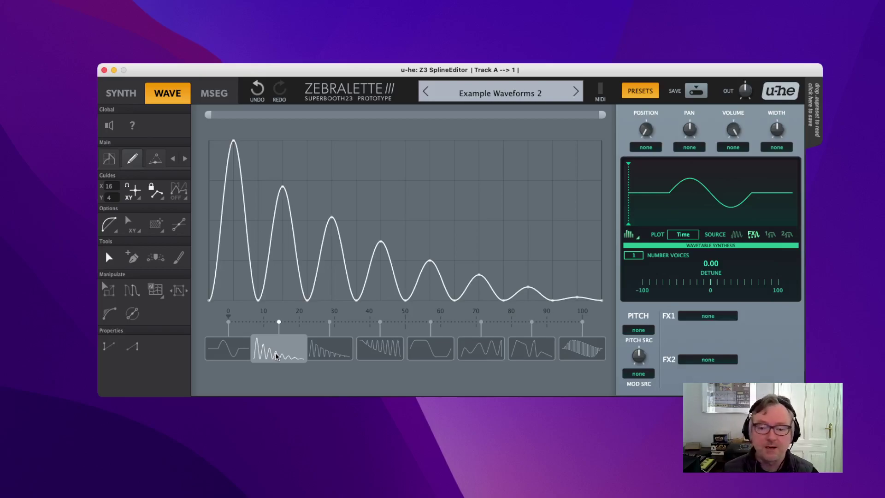
Step: In the first slot, stamp a flat line and draw a bell hump across the middle with Shapes
{"action": "left_click", "coordinate": [242, 354]}
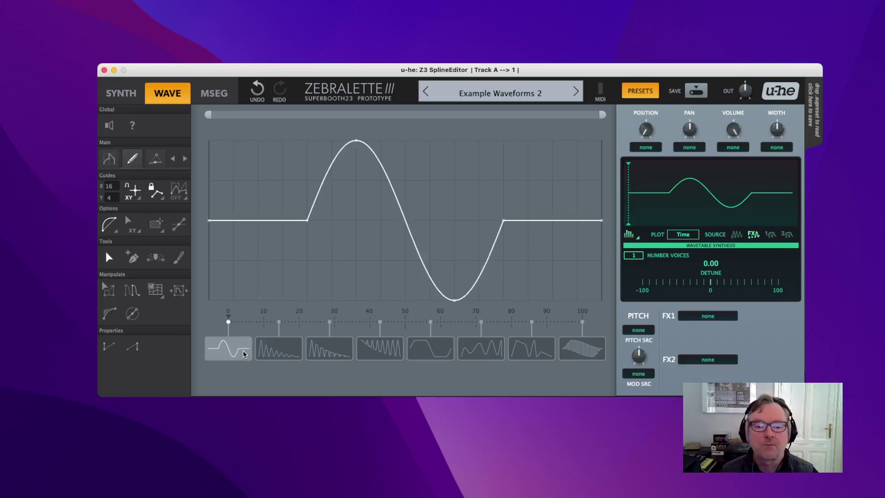
{"action": "left_click", "coordinate": [109, 158]}
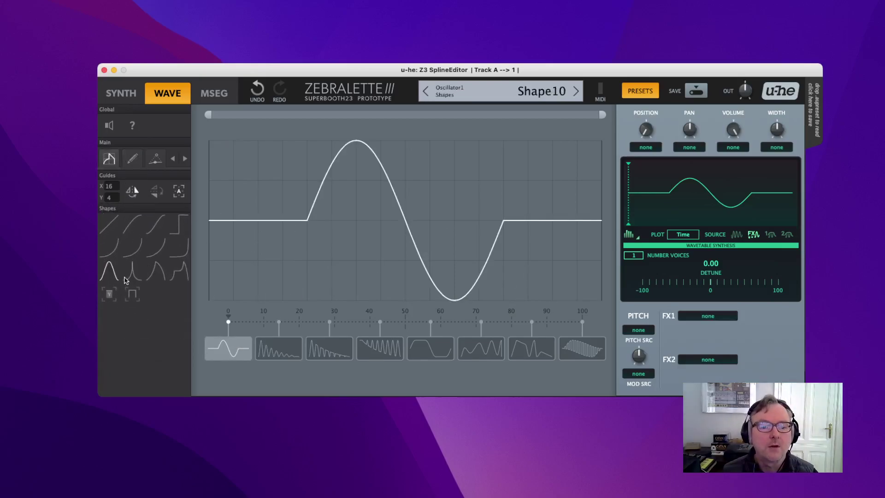
{"action": "left_click_drag", "start_coordinate": [133, 299], "coordinate": [606, 236]}
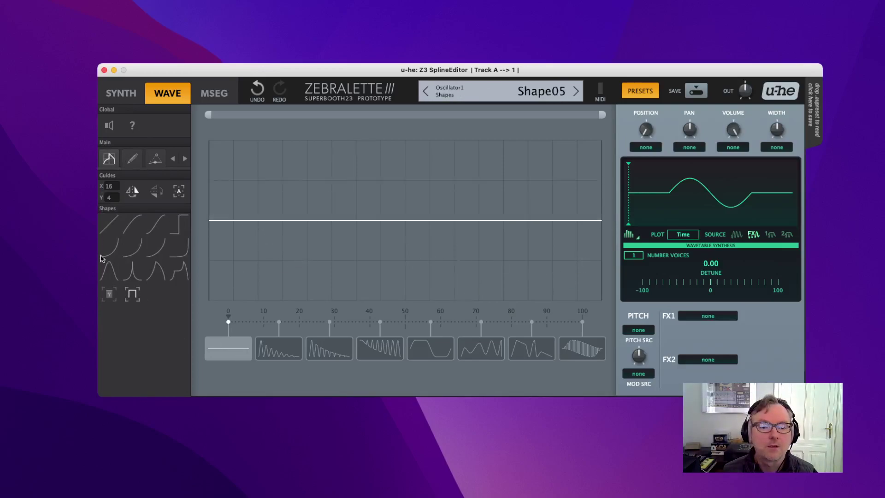
{"action": "left_click", "coordinate": [114, 275]}
{"action": "mouse_move", "coordinate": [312, 298]}
{"action": "left_mouse_down"}
{"action": "mouse_move", "coordinate": [372, 213]}
{"action": "mouse_move", "coordinate": [484, 108]}
{"action": "left_mouse_up"}
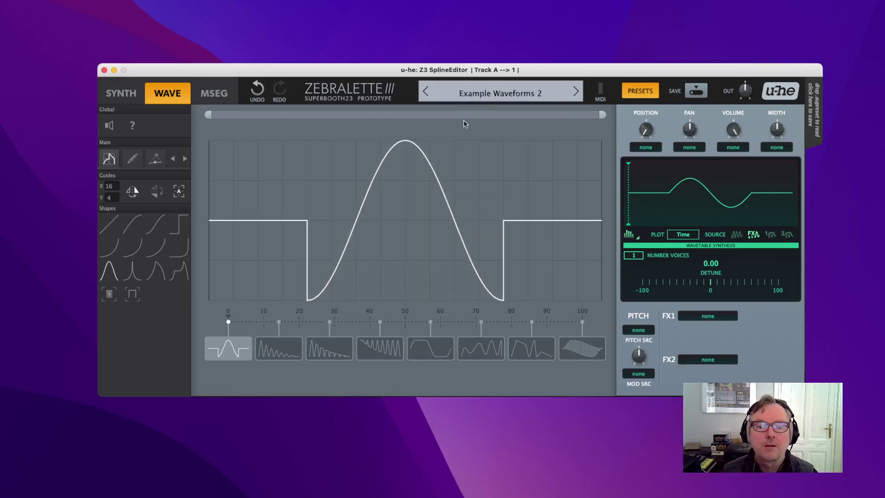
Step: Rotate the bell's peak so the hump becomes one full sine cycle
{"action": "left_click", "coordinate": [136, 161]}
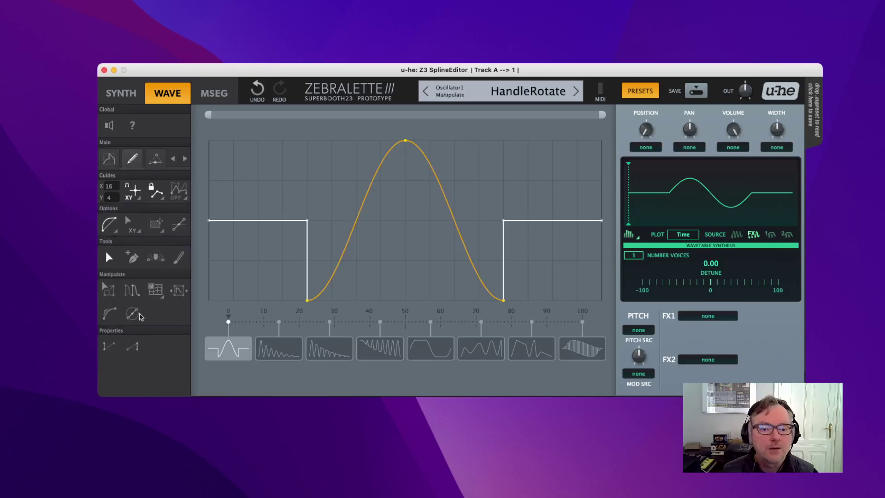
{"action": "left_click", "coordinate": [178, 290]}
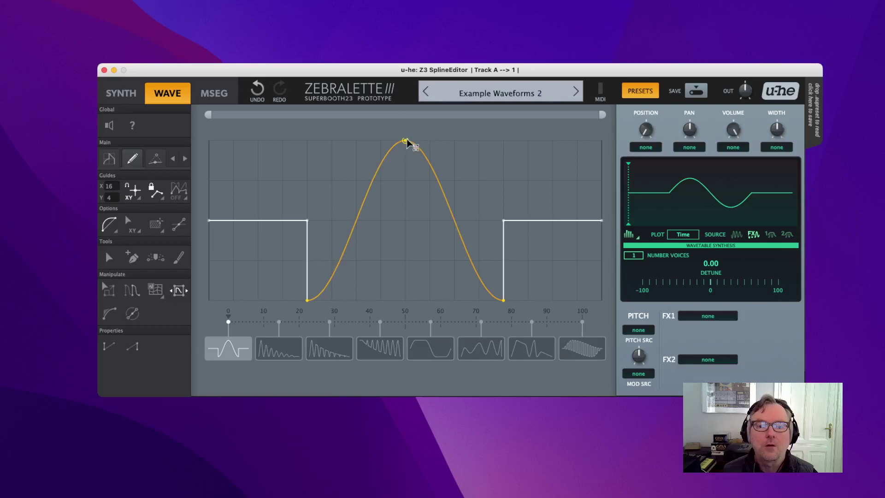
{"action": "left_click_drag", "start_coordinate": [407, 142], "coordinate": [359, 146]}
{"action": "left_click", "coordinate": [359, 272]}
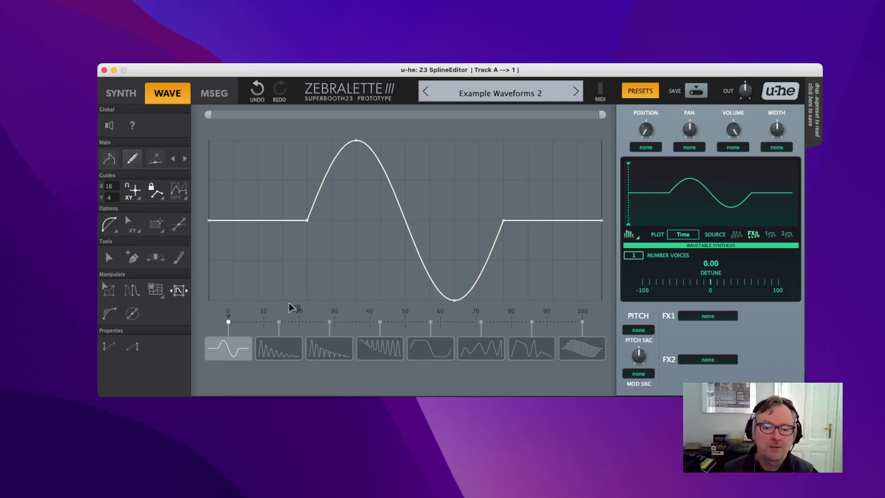
Step: In slot 2, replace the decaying wave with a downward ramp and a bell pulse at its start
{"action": "left_click", "coordinate": [287, 348]}
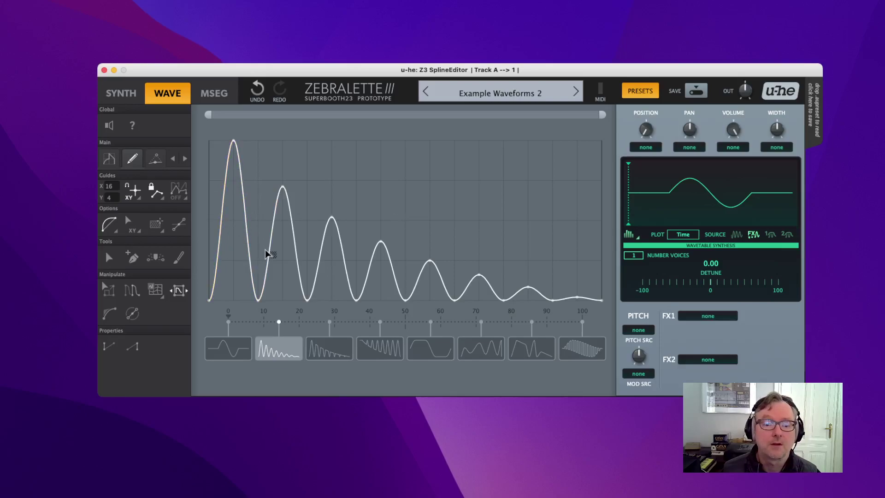
{"action": "left_click", "coordinate": [114, 163]}
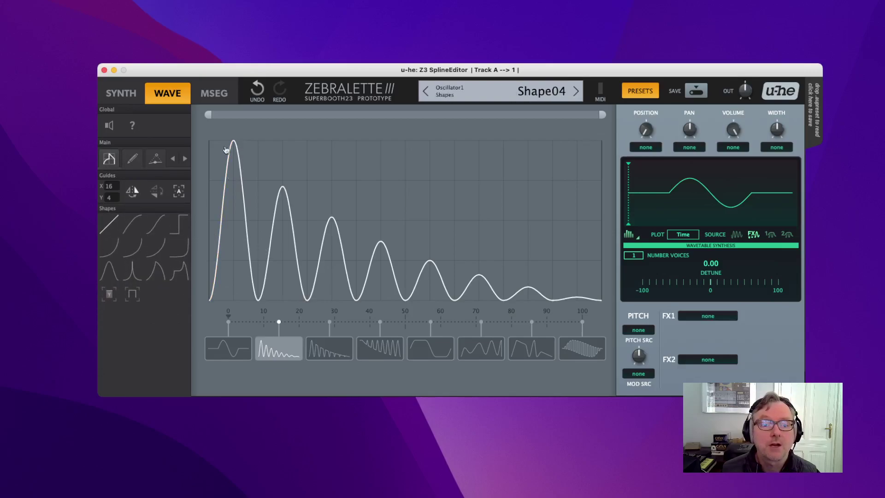
{"action": "left_click_drag", "start_coordinate": [217, 148], "coordinate": [600, 301]}
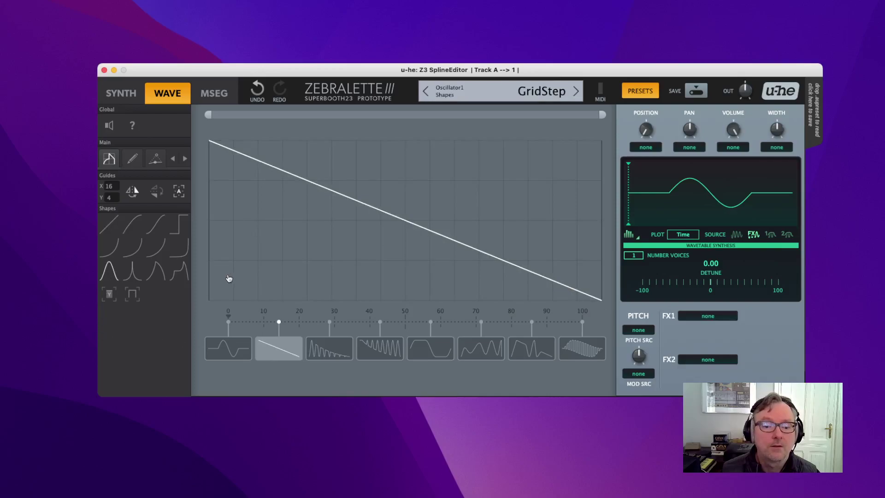
{"action": "left_click_drag", "start_coordinate": [213, 293], "coordinate": [256, 165]}
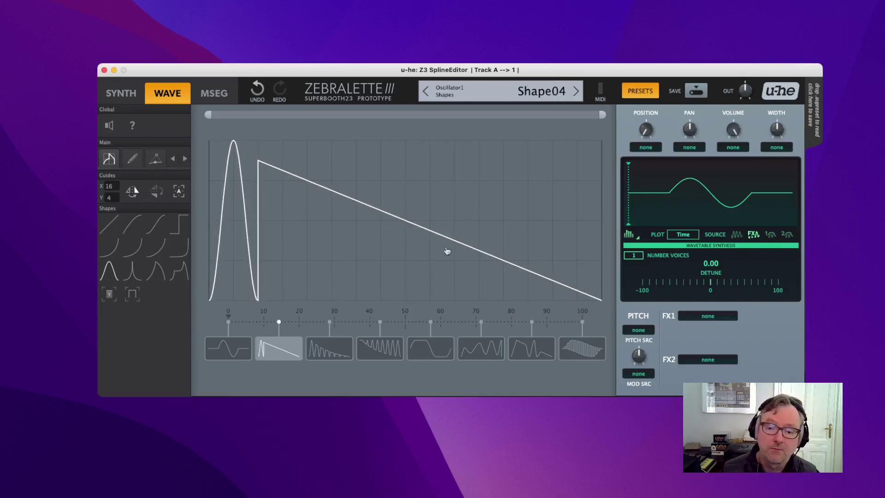
Step: Multiply the bell pulse into eight repeated cycles across the wave
{"action": "left_click", "coordinate": [133, 161]}
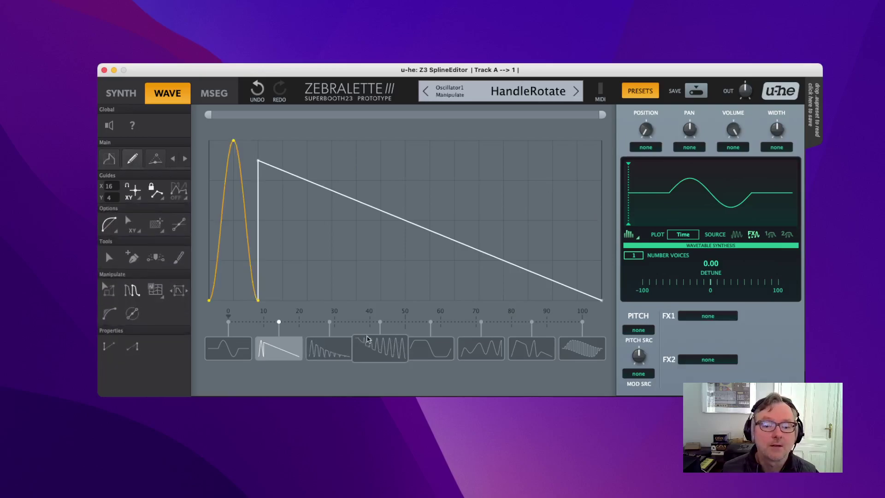
{"action": "left_click", "coordinate": [179, 291]}
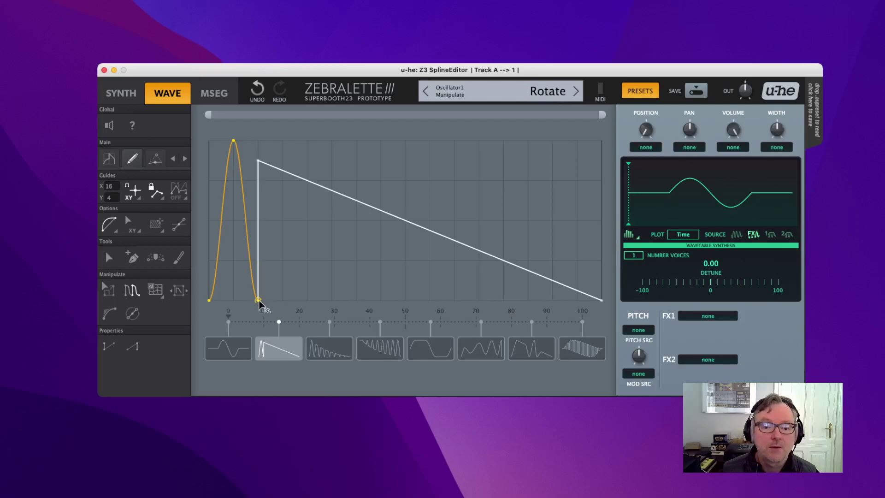
{"action": "left_click_drag", "start_coordinate": [259, 304], "coordinate": [356, 235]}
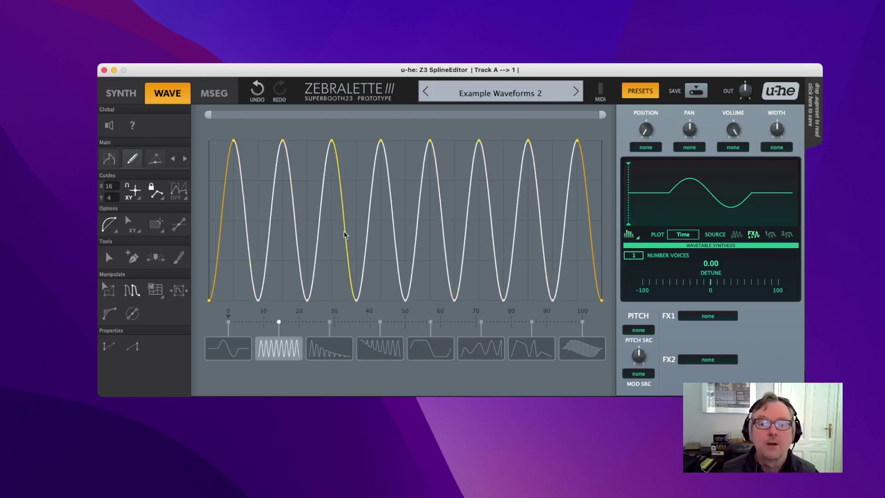
Step: Copy the eight-cycle wave, add a new curve after slot 2, paste it, then reselect slot 2
{"action": "key", "text": "Escape"}
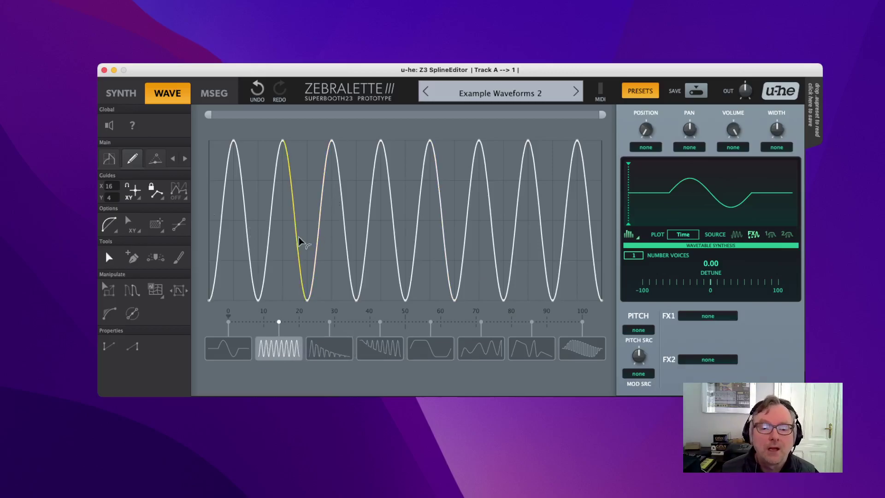
{"action": "right_click", "coordinate": [330, 248]}
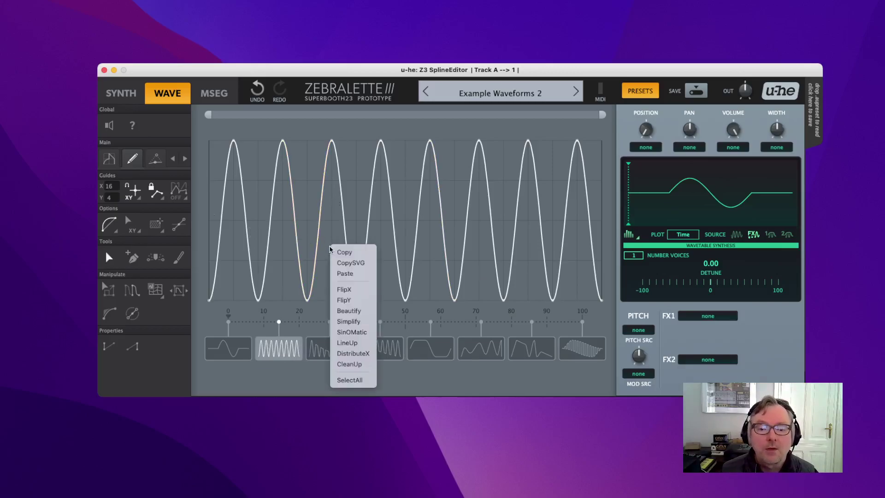
{"action": "left_click", "coordinate": [336, 253]}
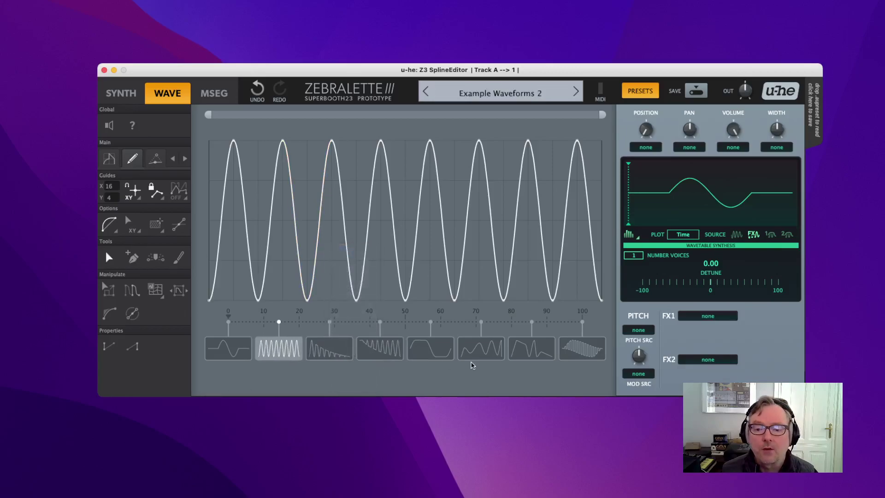
{"action": "right_click", "coordinate": [309, 322]}
{"action": "left_click", "coordinate": [323, 328]}
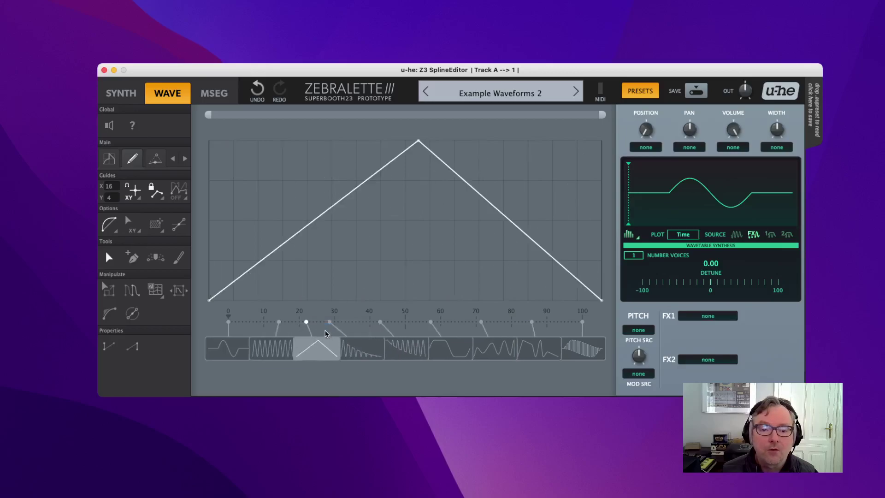
{"action": "right_click", "coordinate": [395, 218]}
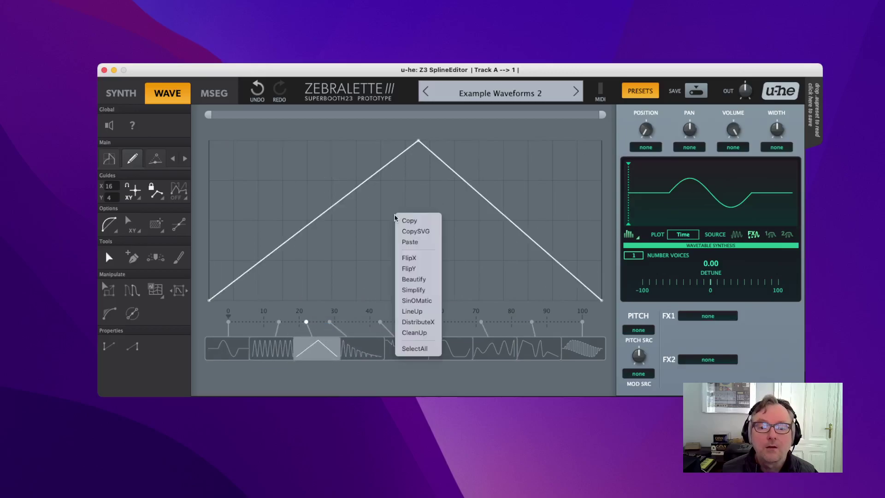
{"action": "left_click", "coordinate": [411, 242]}
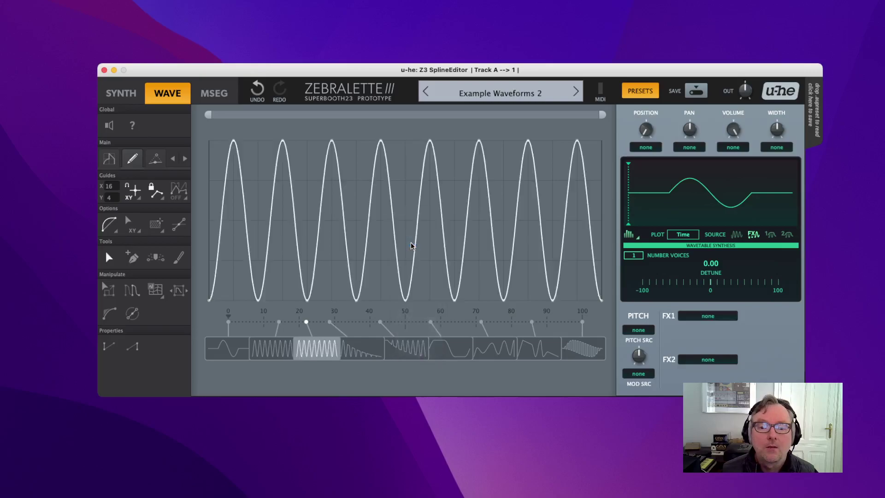
{"action": "left_click", "coordinate": [271, 354]}
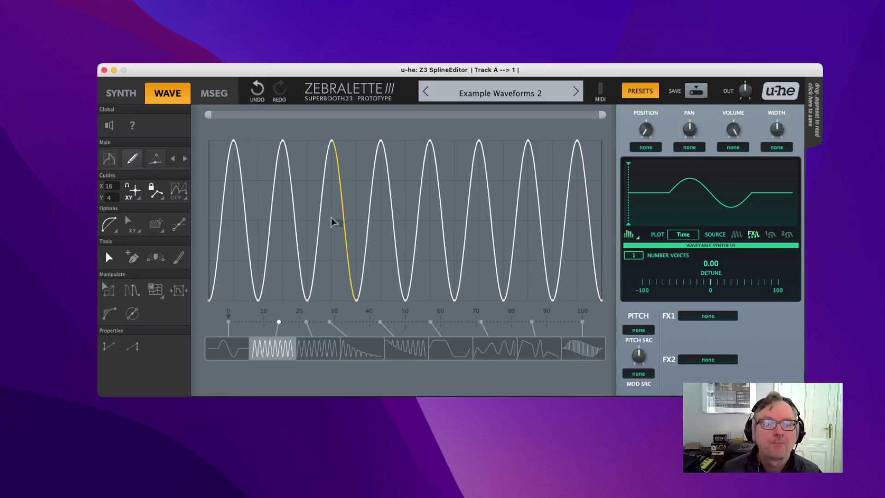
Step: Show Guide1 and add and drag points so it dips, rises mid-wave, then slopes down
{"action": "left_click", "coordinate": [187, 201]}
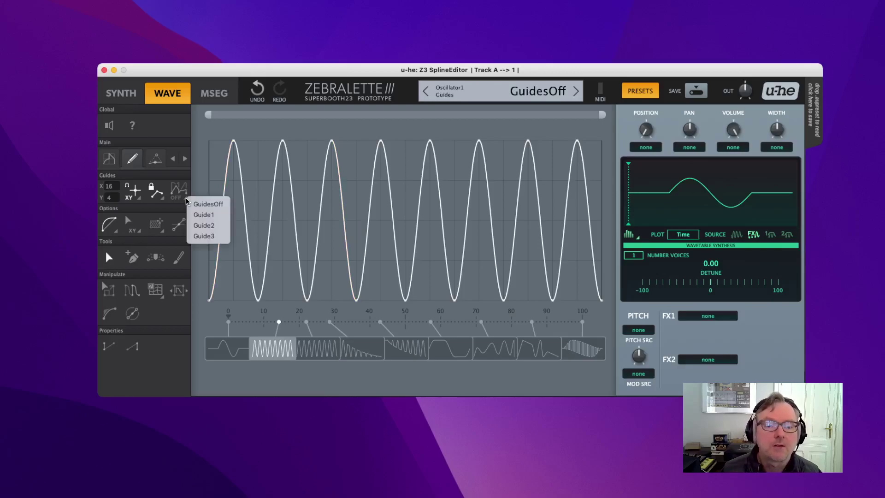
{"action": "left_click", "coordinate": [208, 217]}
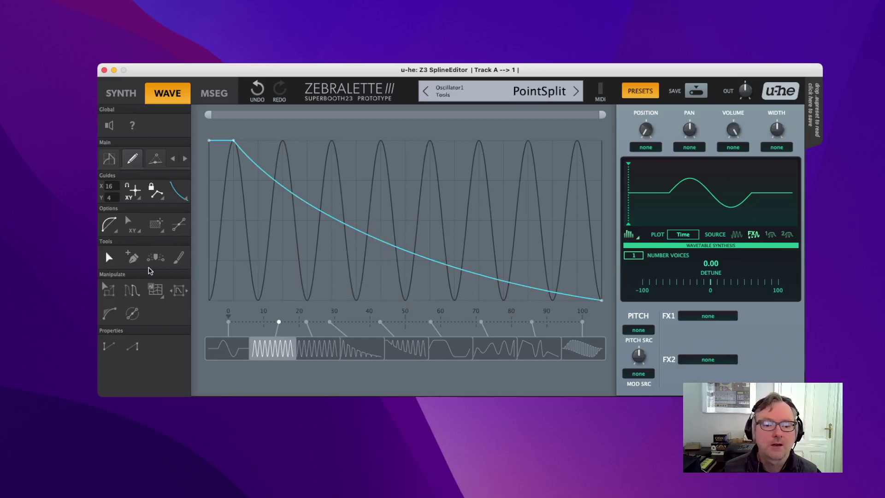
{"action": "left_click", "coordinate": [132, 258]}
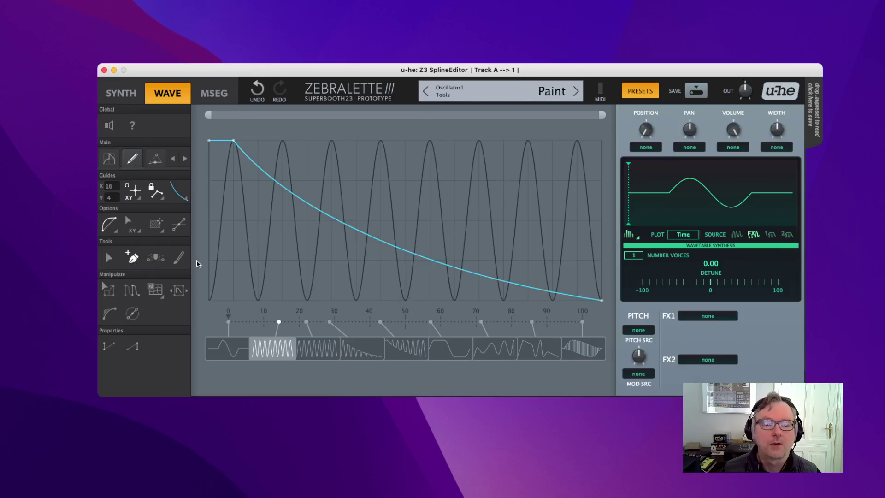
{"action": "left_click", "coordinate": [407, 253]}
{"action": "key", "text": "a"}
{"action": "left_click_drag", "start_coordinate": [408, 253], "coordinate": [268, 264]}
{"action": "left_click", "coordinate": [340, 221]}
{"action": "left_click", "coordinate": [400, 206]}
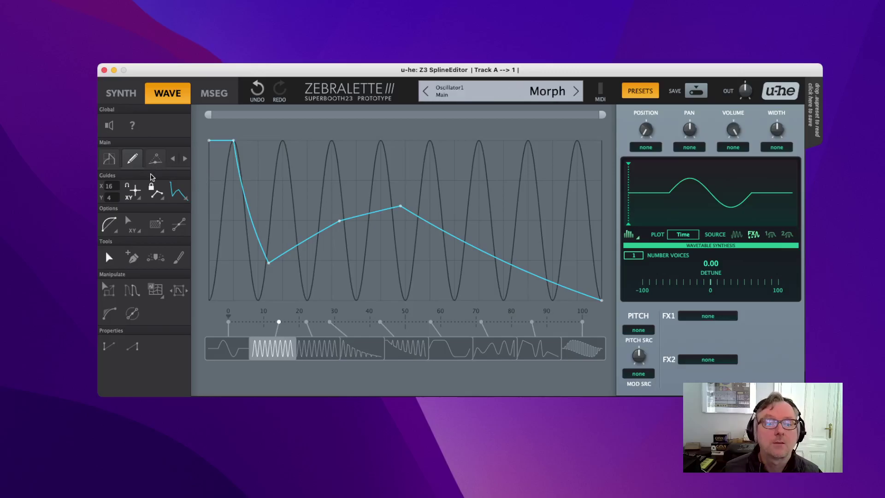
Step: Undo the last guide edit, apply MaxTo to fit the sine peaks to the guide, then select slot 3
{"action": "left_click", "coordinate": [254, 96]}
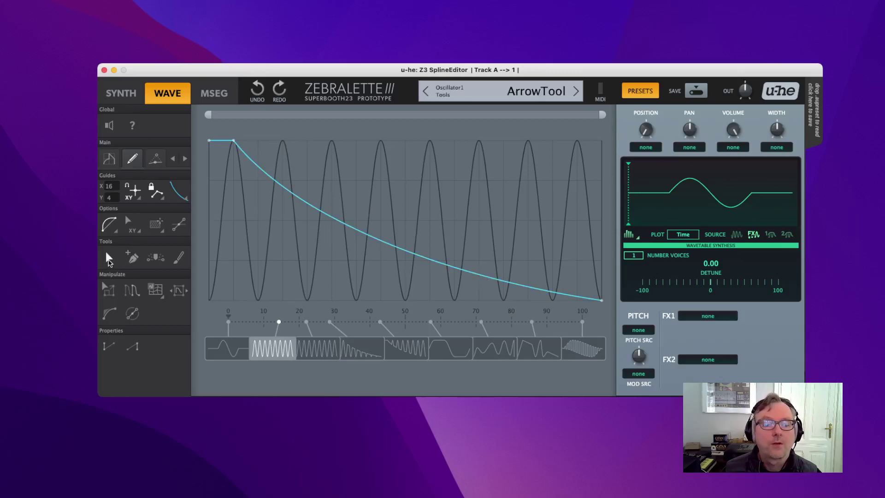
{"action": "right_click", "coordinate": [359, 187]}
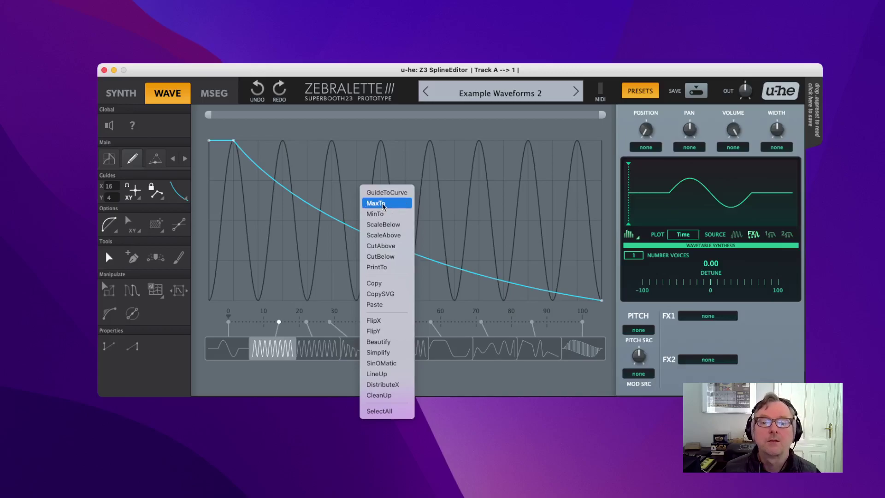
{"action": "left_click", "coordinate": [379, 205]}
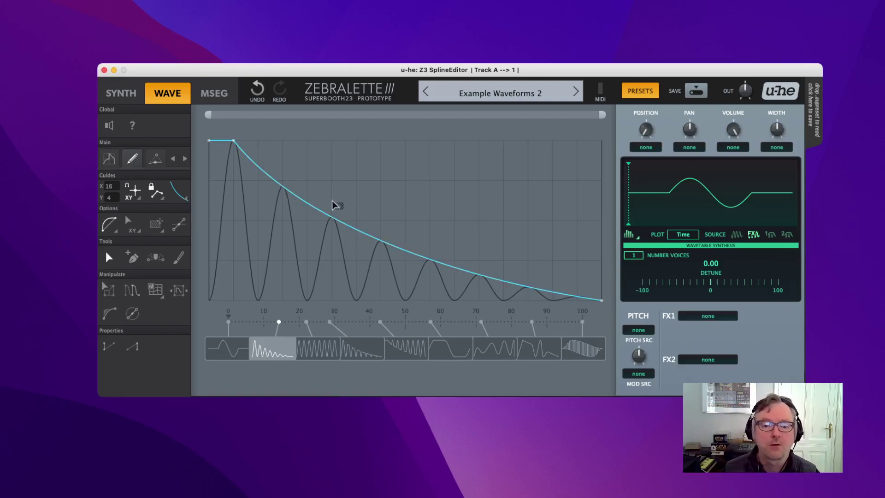
{"action": "left_click", "coordinate": [319, 349]}
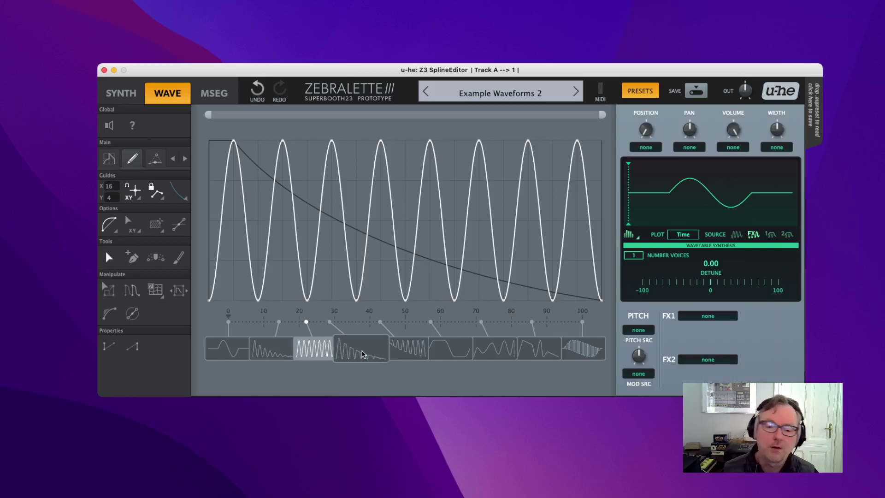
Step: Paste the sine wave into slot 4 and apply CutAbove to clip its peaks along the guide
{"action": "left_click", "coordinate": [352, 355]}
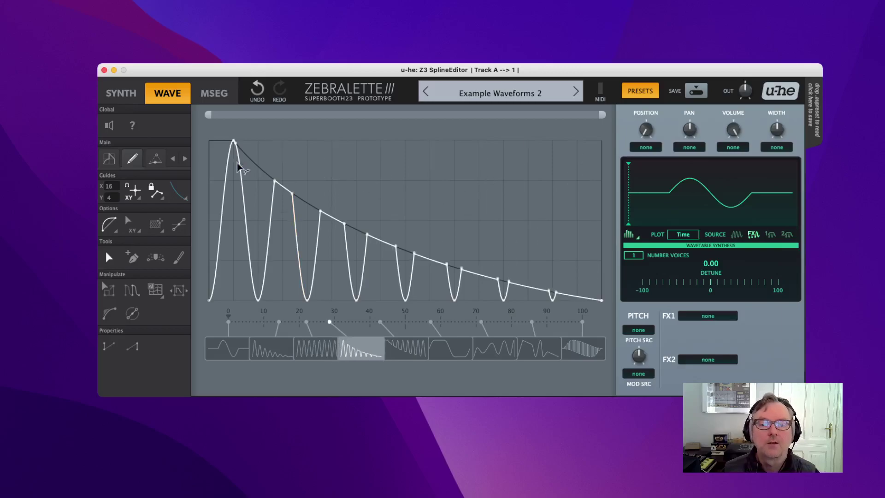
{"action": "right_click", "coordinate": [385, 169]}
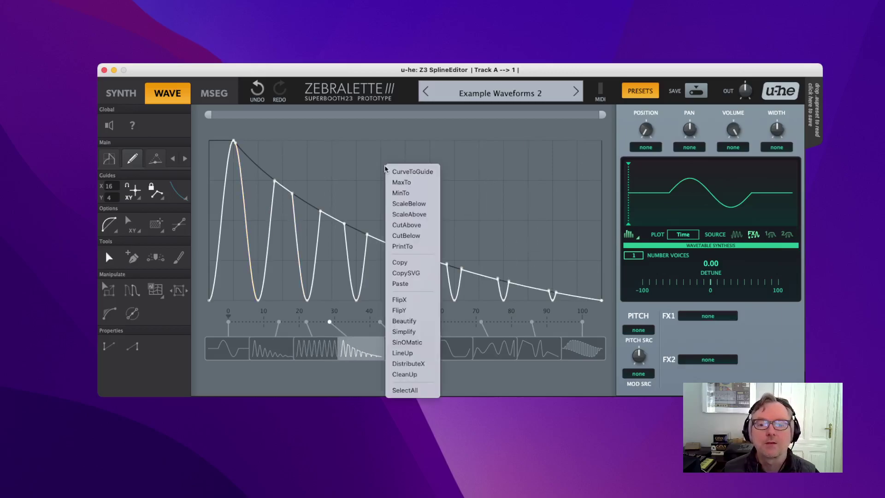
{"action": "left_click", "coordinate": [407, 282]}
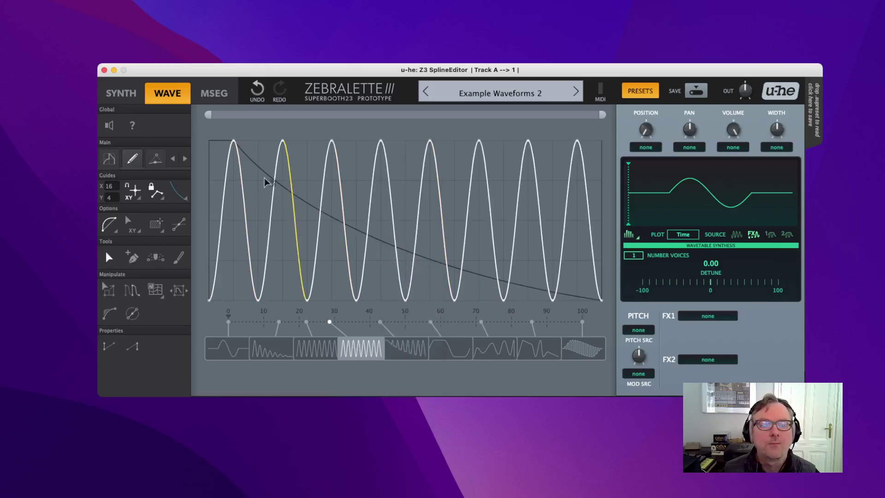
{"action": "left_click", "coordinate": [178, 193]}
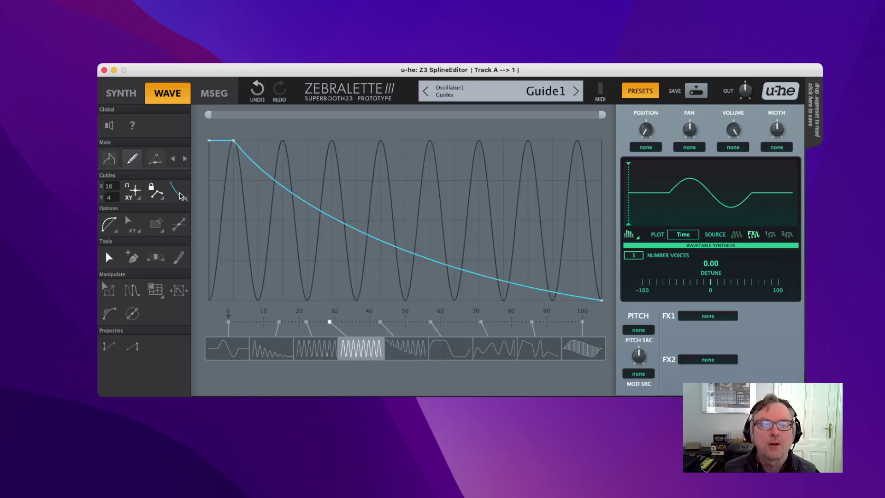
{"action": "right_click", "coordinate": [360, 172]}
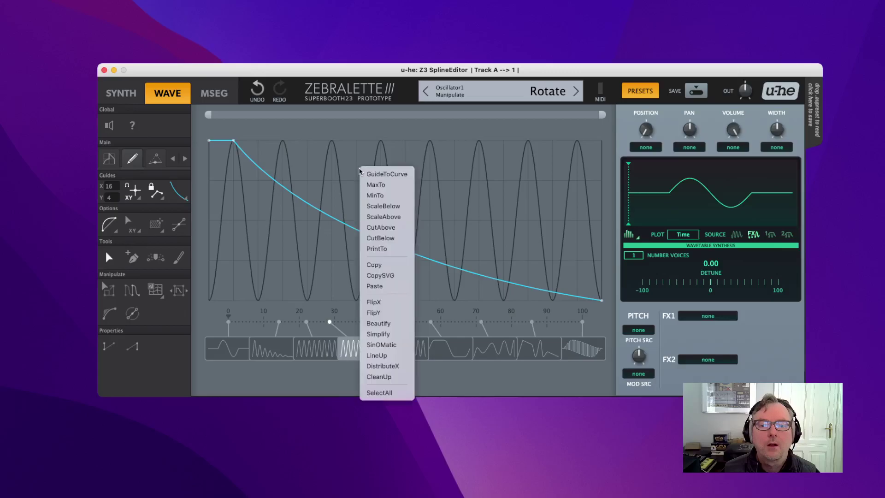
{"action": "left_click", "coordinate": [380, 227]}
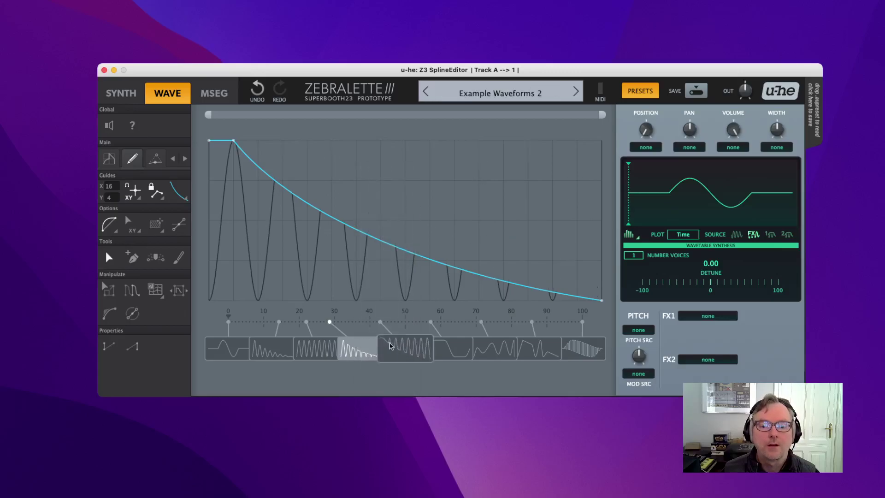
Step: Leave guide editing and paste the sine wave into the fifth slot
{"action": "left_click", "coordinate": [178, 193]}
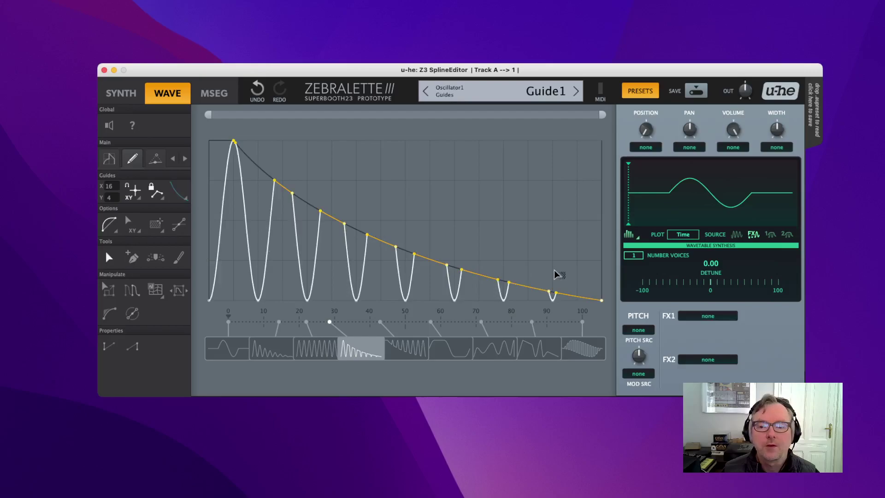
{"action": "left_click", "coordinate": [411, 356]}
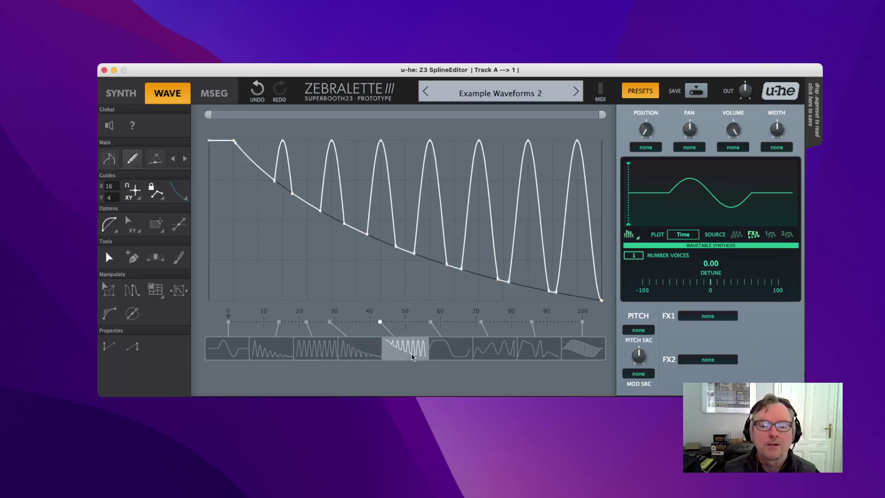
{"action": "right_click", "coordinate": [283, 248]}
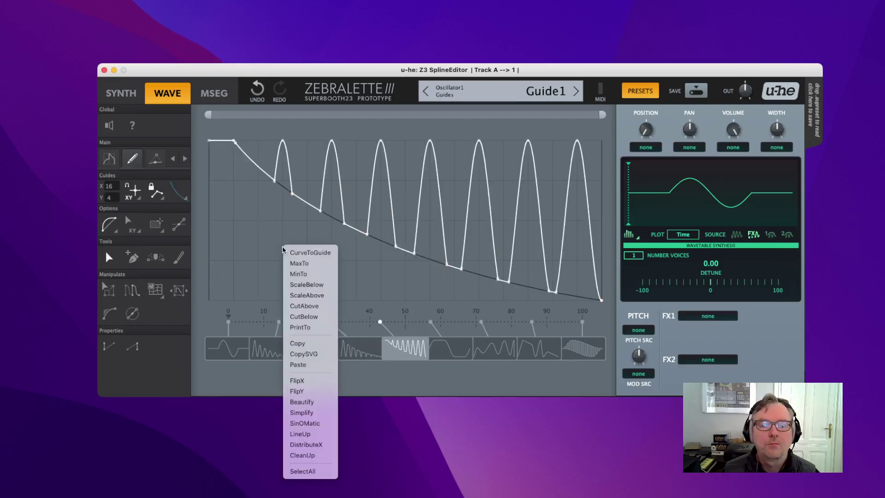
{"action": "left_click", "coordinate": [323, 364]}
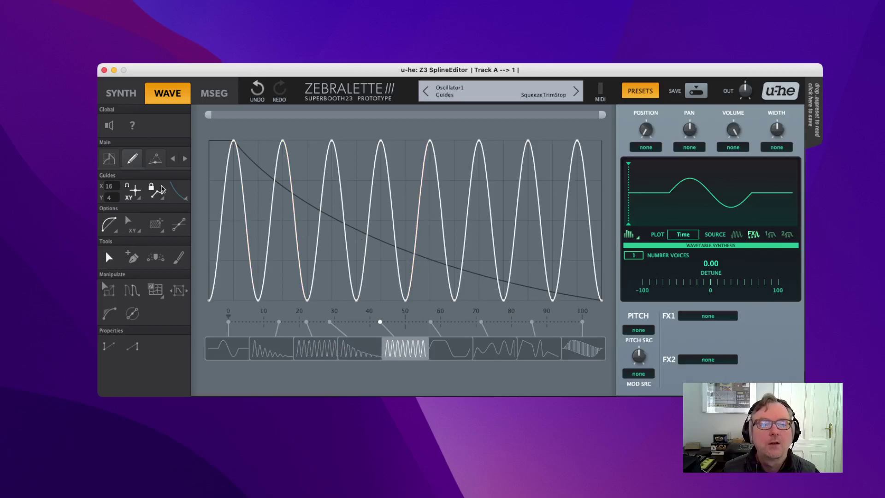
Step: Apply CutBelow to floor the wave along the guide, then return to guide editing
{"action": "left_click", "coordinate": [178, 191]}
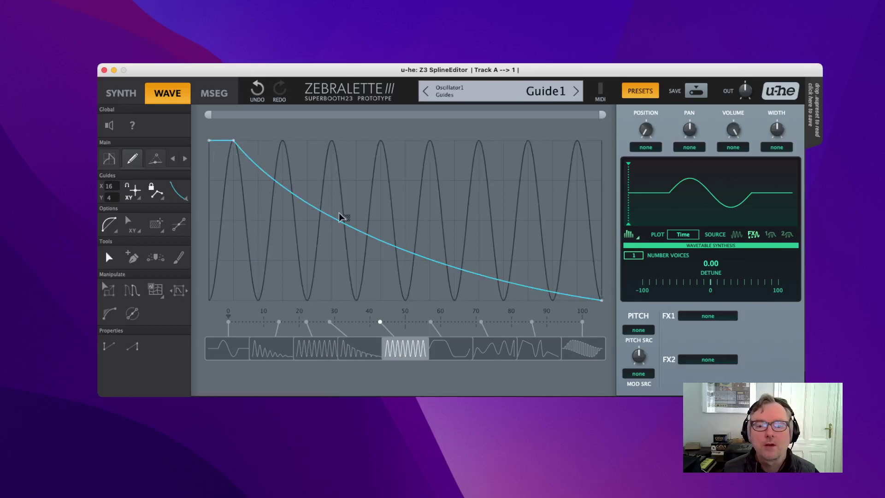
{"action": "right_click", "coordinate": [355, 176]}
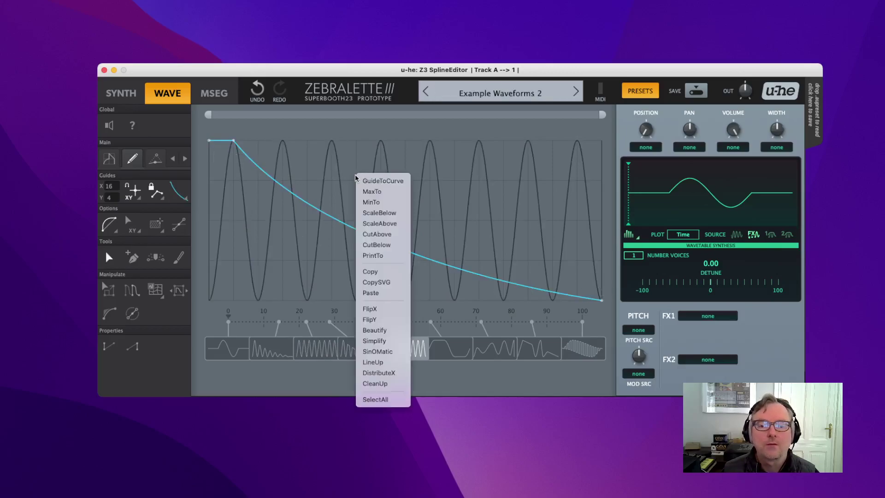
{"action": "left_click", "coordinate": [385, 247]}
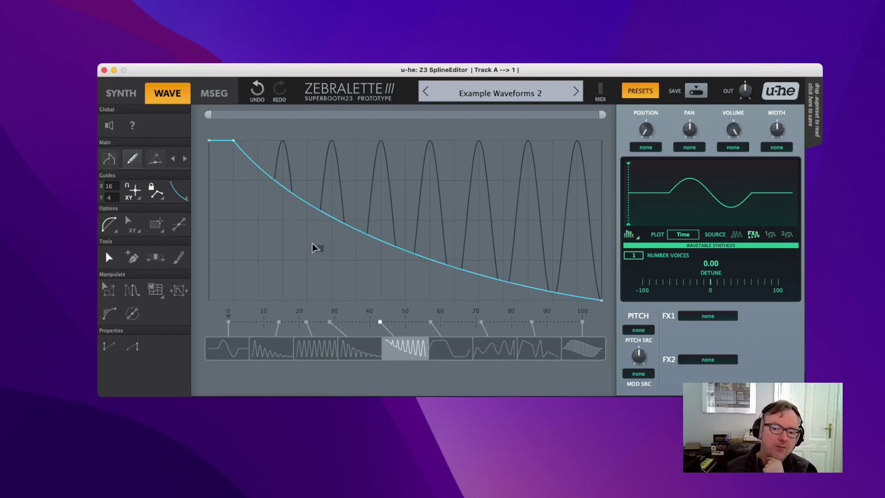
{"action": "left_click", "coordinate": [179, 193]}
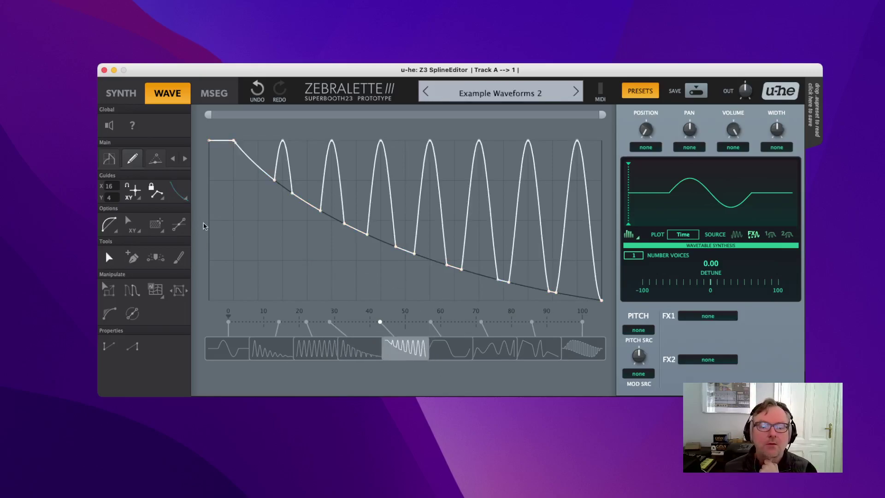
{"action": "left_click", "coordinate": [183, 193]}
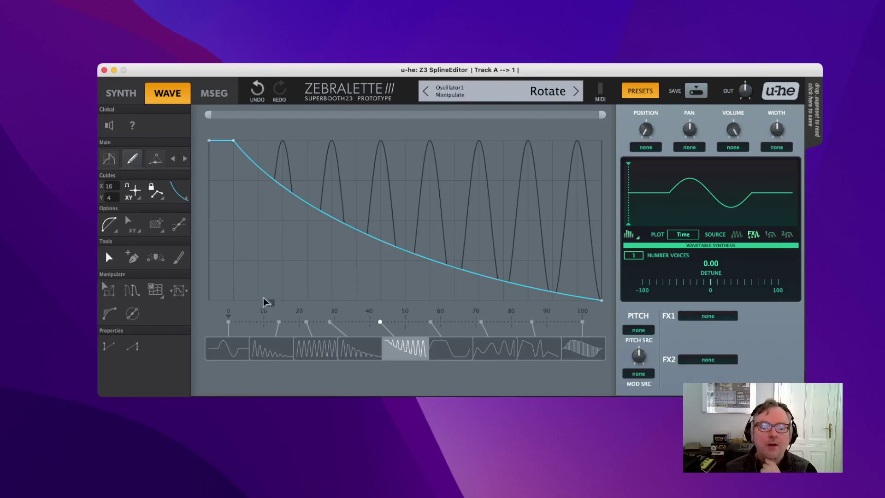
Step: Add three guide points and pull the outer two to the bottom, forming a triangular spike
{"action": "left_click", "coordinate": [273, 276]}
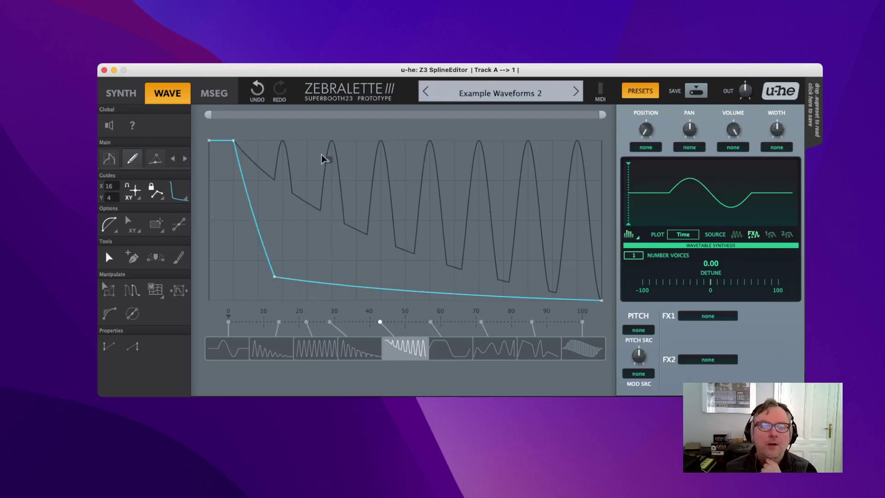
{"action": "left_click", "coordinate": [311, 149]}
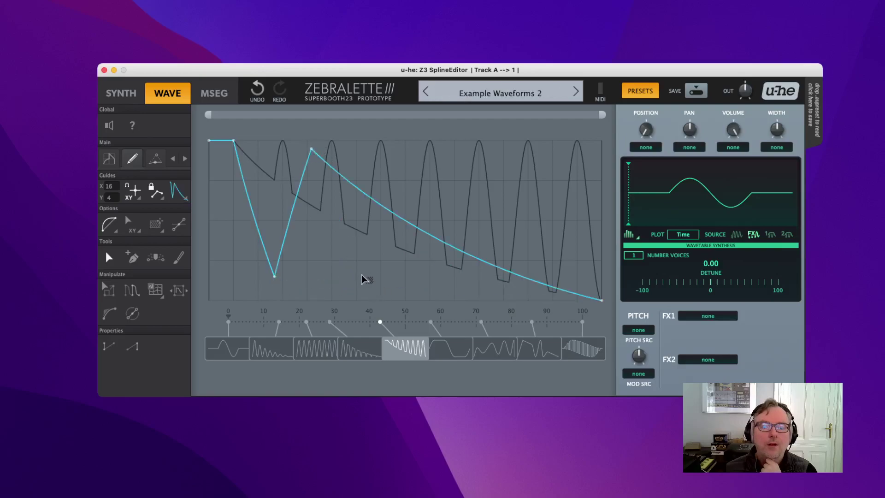
{"action": "left_click", "coordinate": [362, 274]}
{"action": "left_click_drag", "start_coordinate": [361, 276], "coordinate": [359, 300]}
{"action": "left_click_drag", "start_coordinate": [273, 277], "coordinate": [282, 300]}
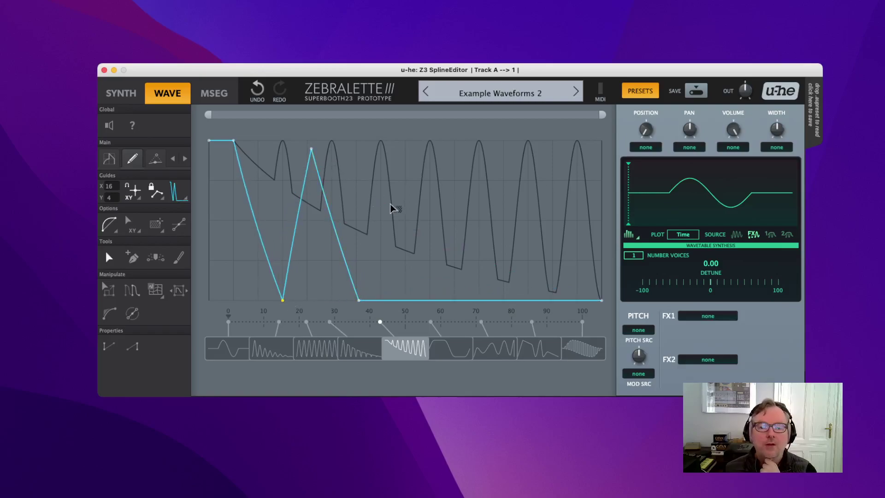
{"action": "left_click", "coordinate": [391, 275]}
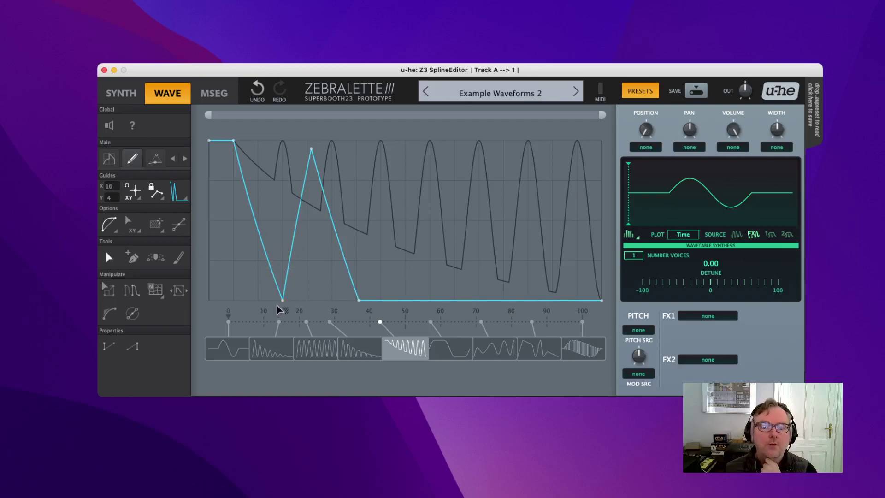
Step: Select the spike's three points and apply PrintTo to stamp it into the waveform
{"action": "left_click_drag", "start_coordinate": [278, 309], "coordinate": [361, 106]}
{"action": "right_click", "coordinate": [308, 239]}
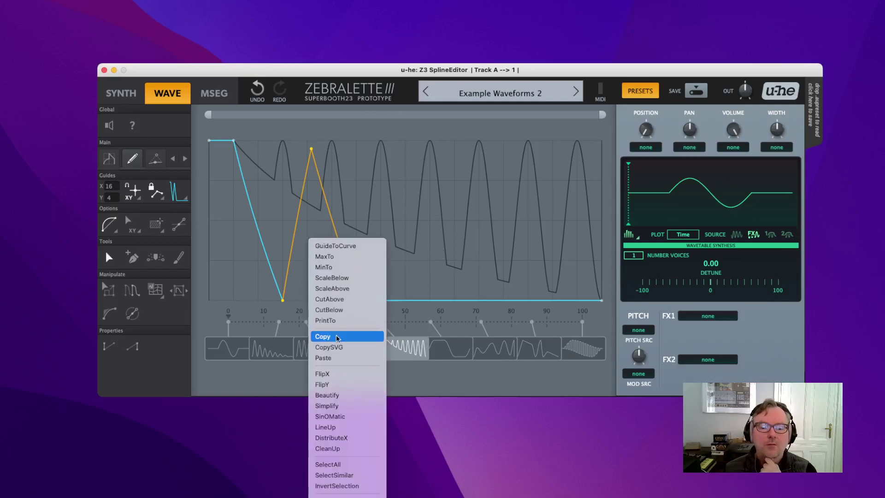
{"action": "left_click", "coordinate": [332, 321]}
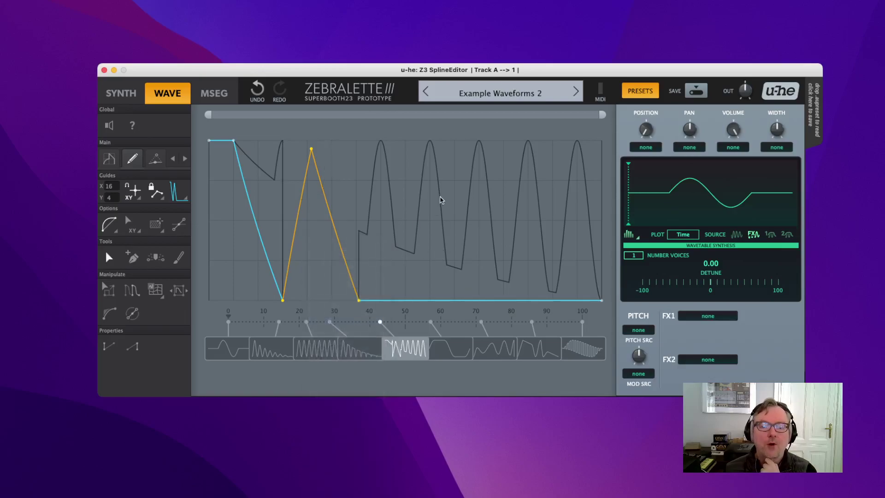
{"action": "left_click", "coordinate": [178, 192]}
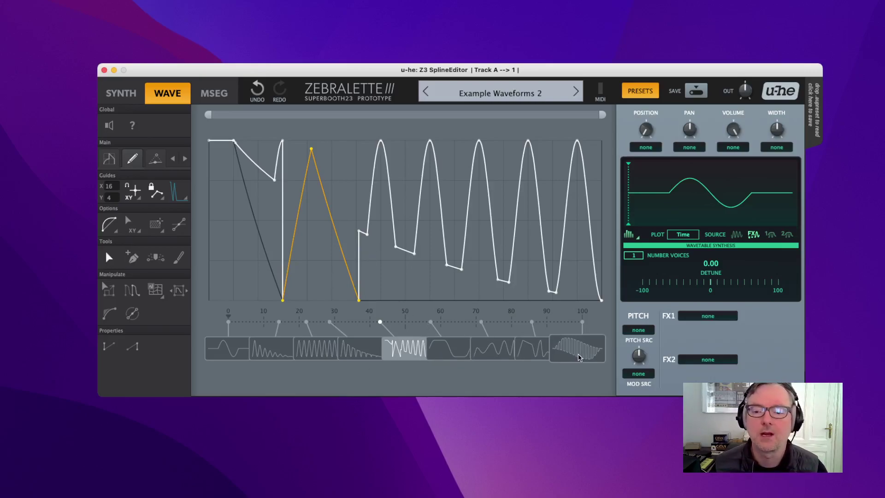
Step: In the last slot, draw Shape08 square steps over the first two grid columns
{"action": "left_click", "coordinate": [594, 356]}
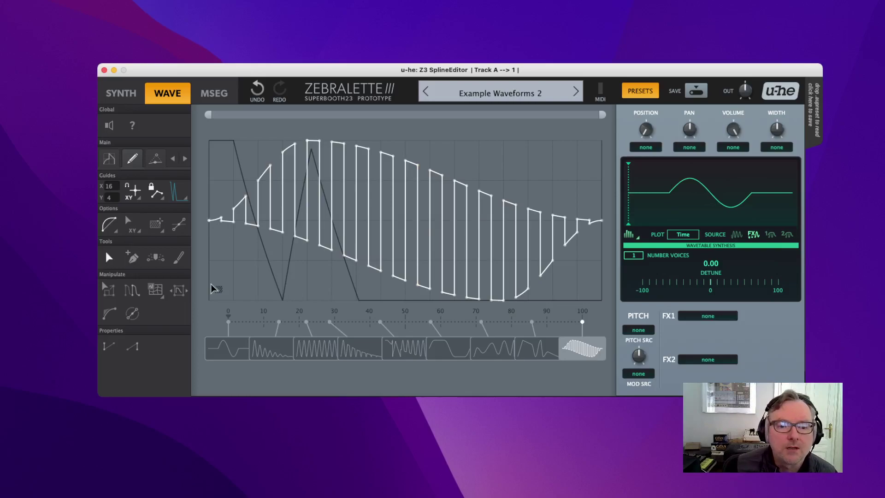
{"action": "key", "text": "p"}
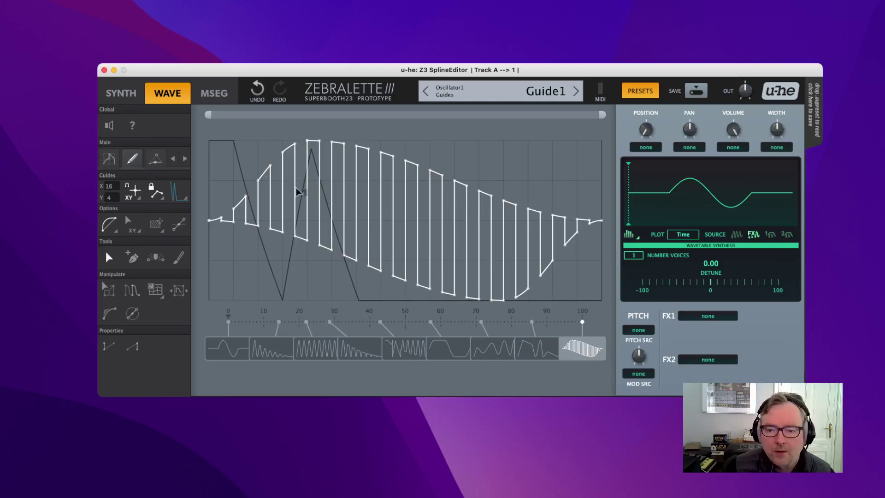
{"action": "left_click", "coordinate": [109, 159]}
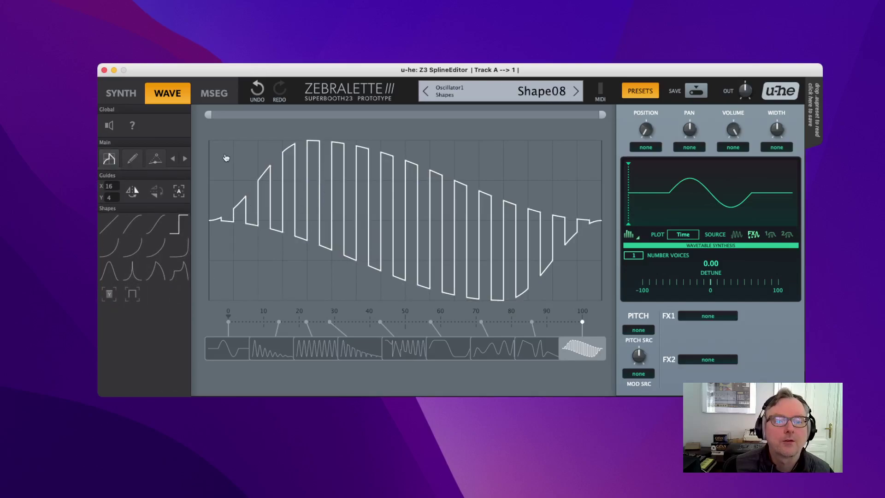
{"action": "left_click_drag", "start_coordinate": [213, 144], "coordinate": [229, 316]}
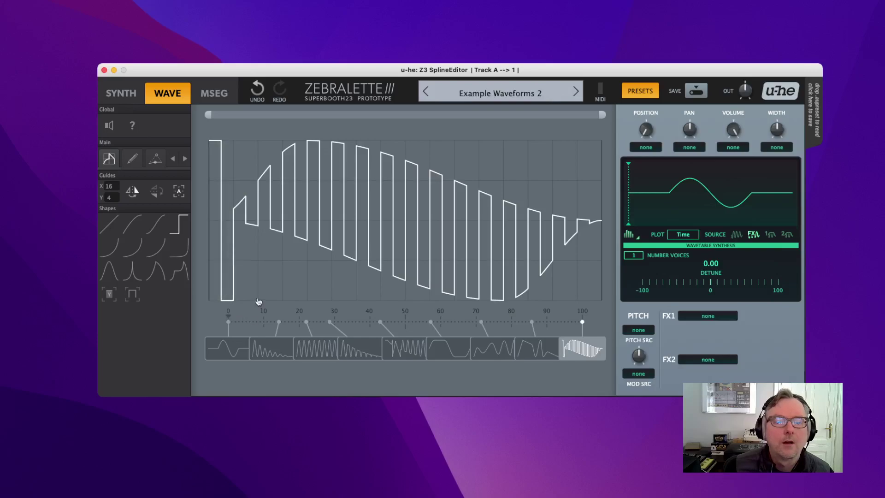
{"action": "left_click_drag", "start_coordinate": [236, 147], "coordinate": [247, 297]}
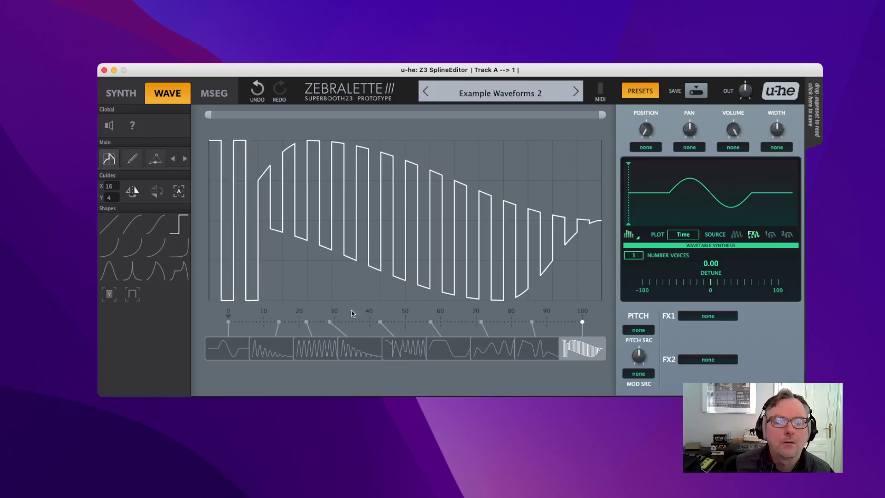
Step: Column-select the first two-segment pulse with Manipulate and tile it across the whole cycle
{"action": "left_click", "coordinate": [133, 161]}
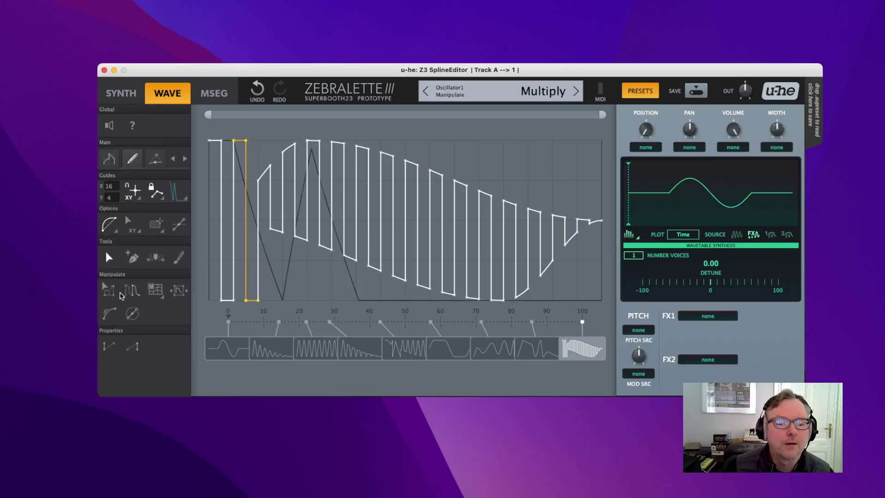
{"action": "left_click", "coordinate": [132, 291]}
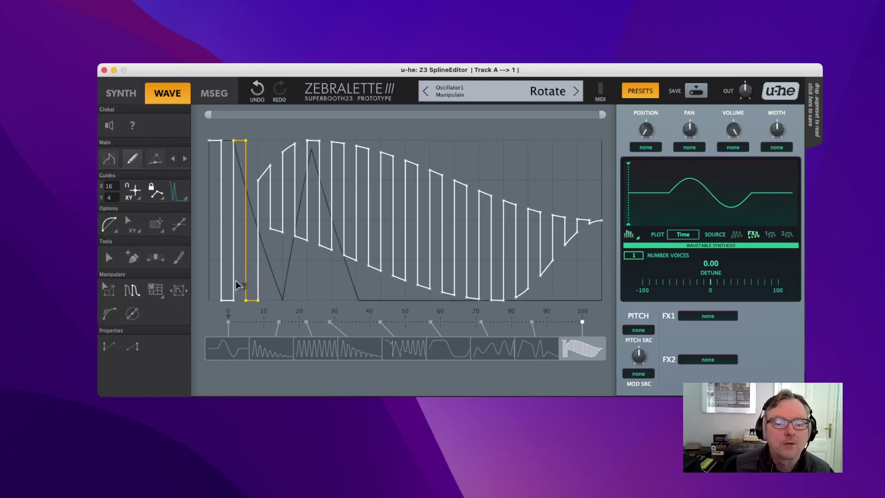
{"action": "left_click_drag", "start_coordinate": [206, 280], "coordinate": [230, 283]}
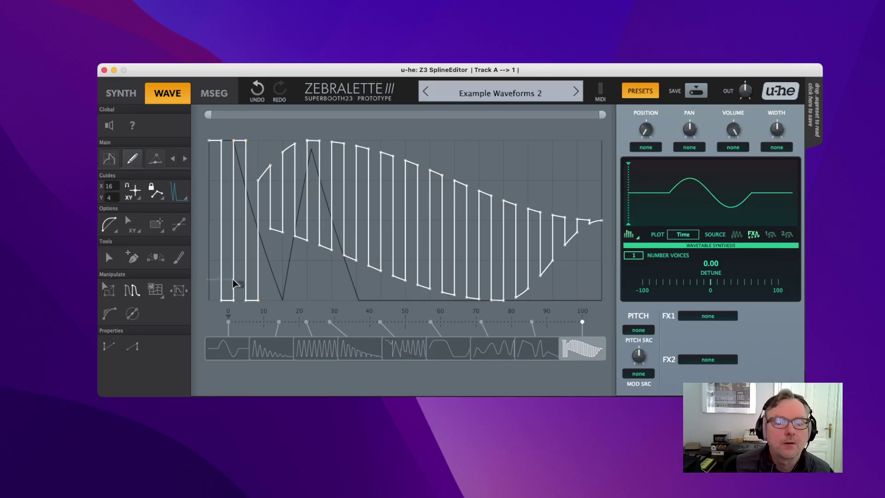
{"action": "left_click", "coordinate": [165, 230]}
{"action": "left_click", "coordinate": [181, 244]}
{"action": "left_click_drag", "start_coordinate": [208, 256], "coordinate": [237, 256]}
{"action": "left_click_drag", "start_coordinate": [236, 304], "coordinate": [624, 305]}
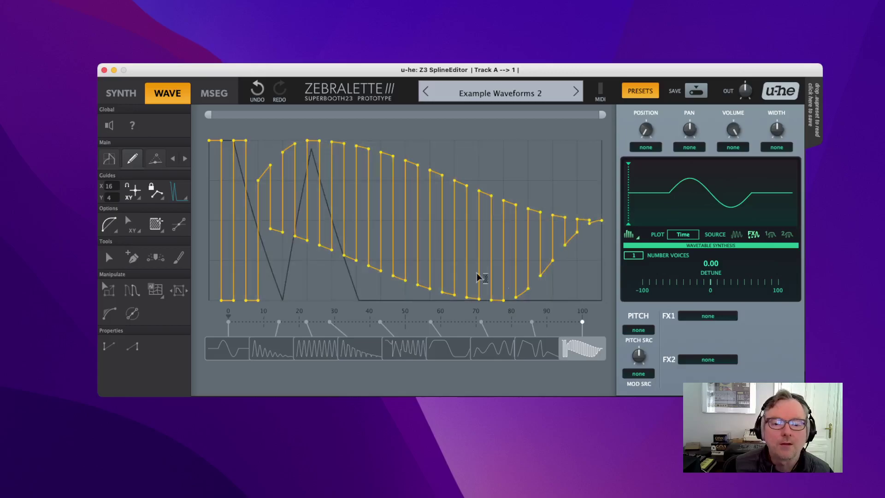
{"action": "left_click", "coordinate": [206, 280]}
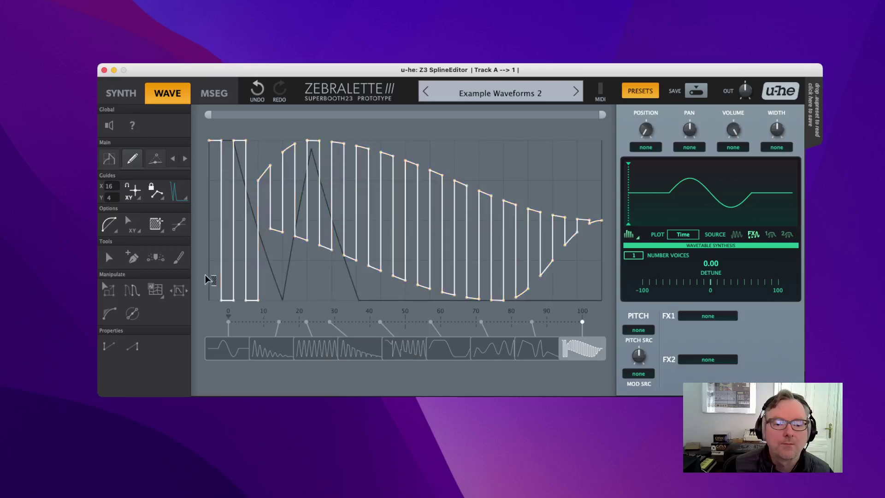
{"action": "left_click_drag", "start_coordinate": [205, 276], "coordinate": [237, 280]}
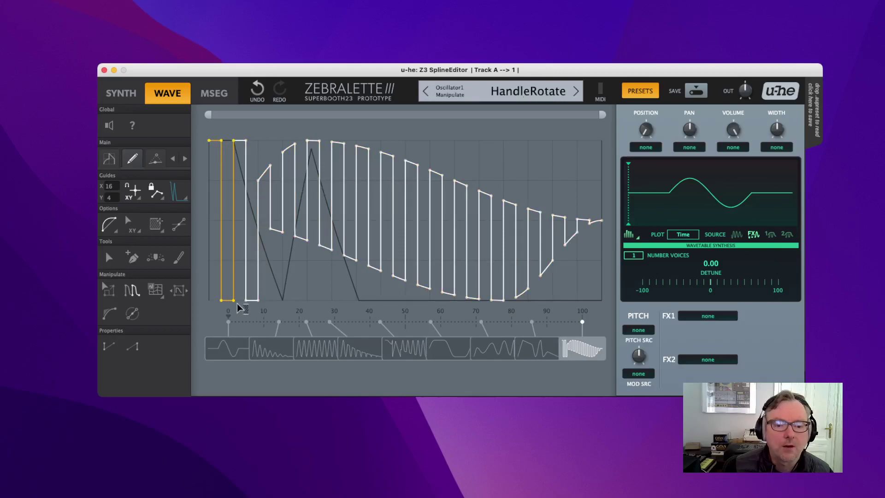
{"action": "left_click_drag", "start_coordinate": [233, 299], "coordinate": [602, 300]}
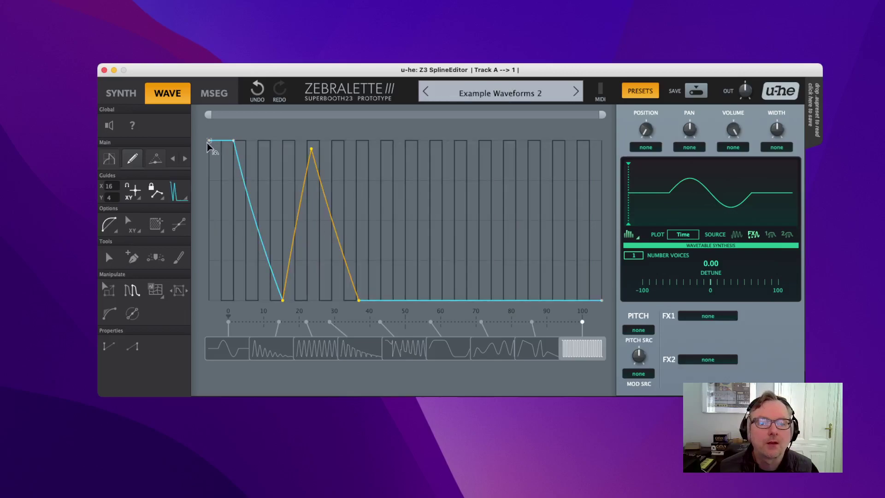
Step: Delete the extra guide section and put start and end at mid-height, peak near 30
{"action": "left_click", "coordinate": [111, 262]}
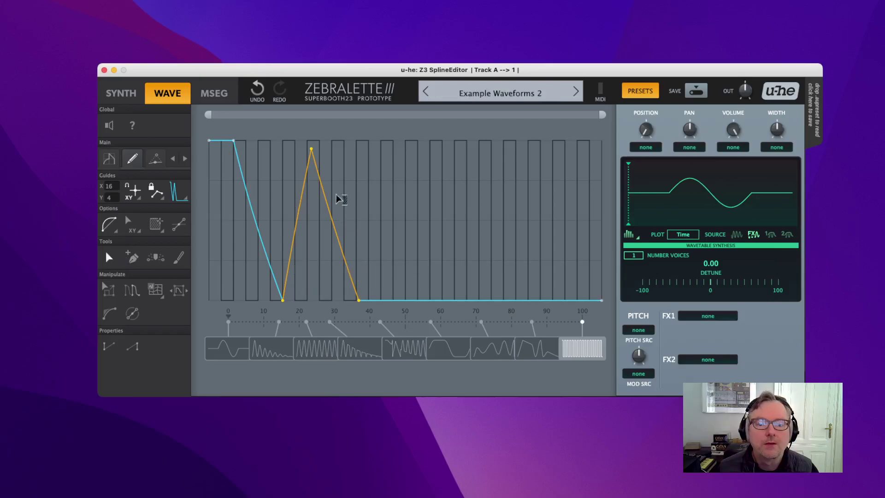
{"action": "right_click", "coordinate": [335, 171]}
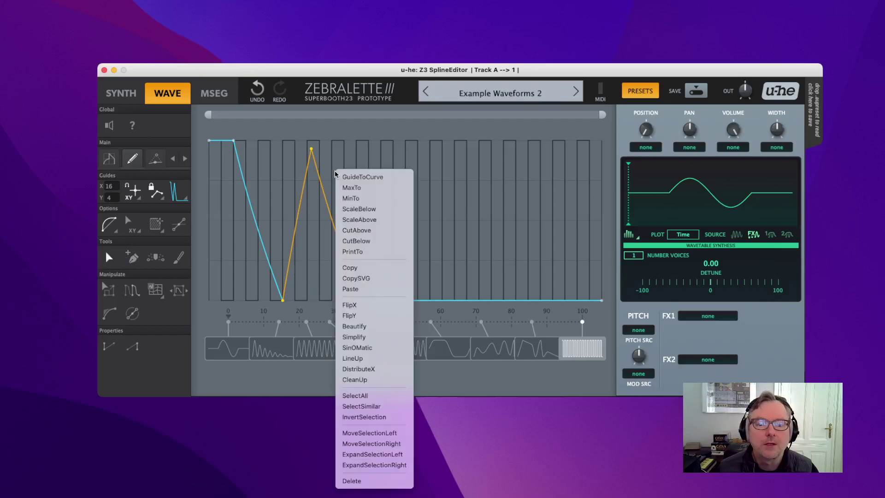
{"action": "left_click", "coordinate": [369, 481]}
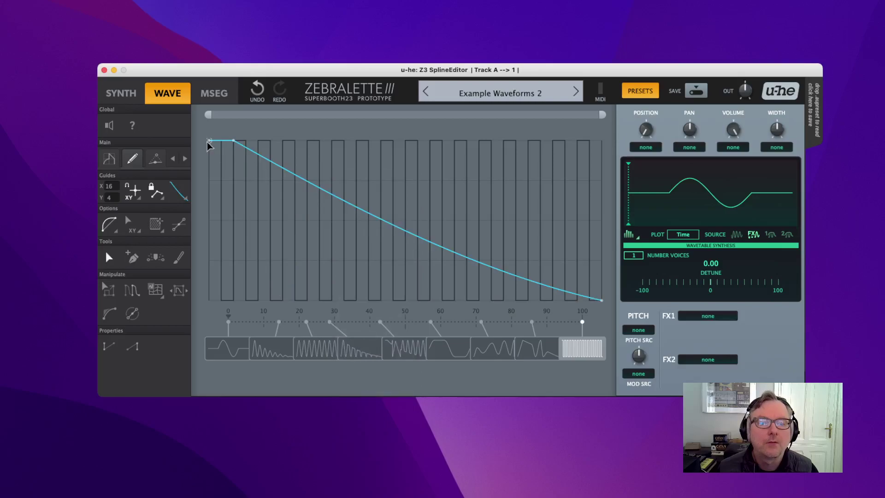
{"action": "left_click_drag", "start_coordinate": [208, 140], "coordinate": [209, 220]}
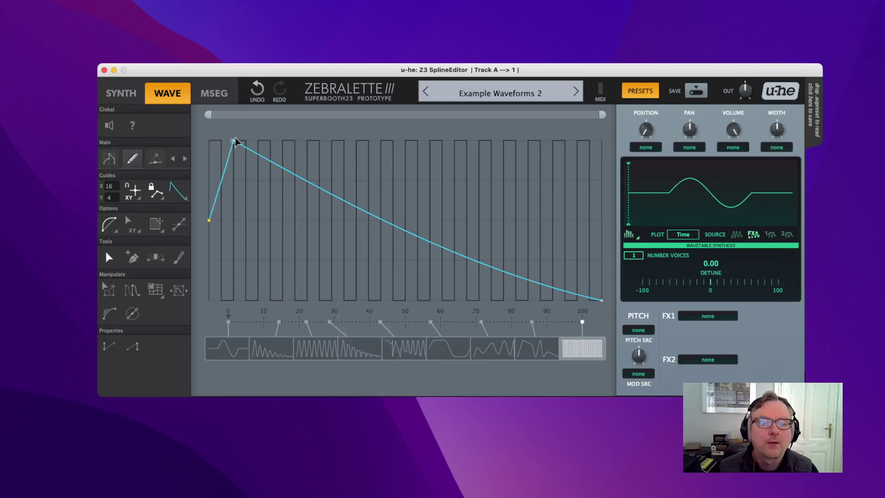
{"action": "left_click_drag", "start_coordinate": [234, 141], "coordinate": [331, 134]}
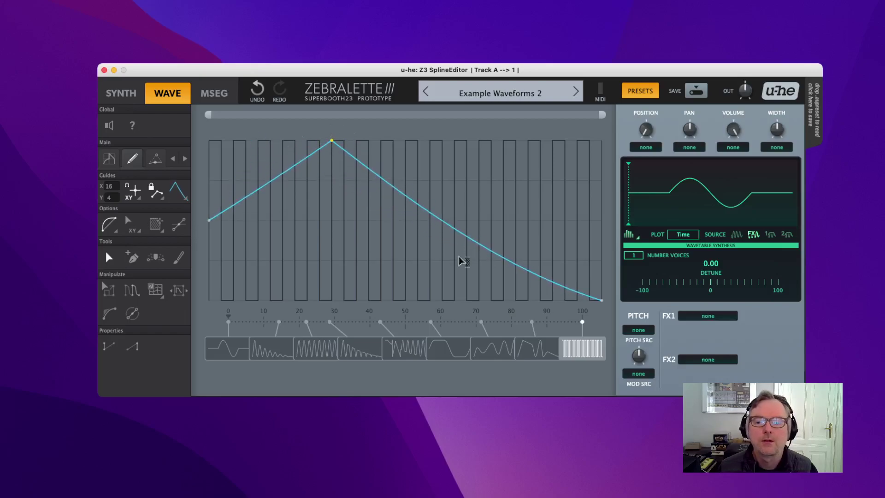
{"action": "left_click_drag", "start_coordinate": [601, 301], "coordinate": [601, 220]}
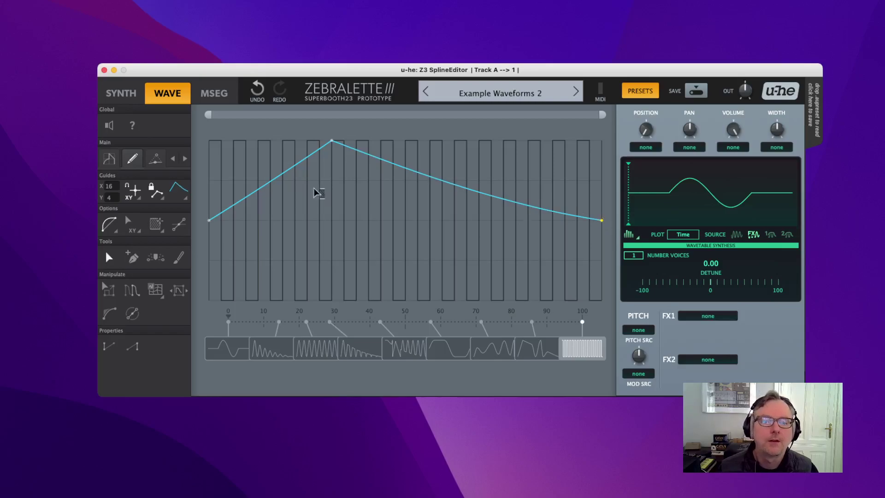
Step: Round the guide with SinOMatic, then LineUp the rise and bend the handles into a flat peak
{"action": "left_click_drag", "start_coordinate": [204, 182], "coordinate": [608, 190]}
{"action": "right_click", "coordinate": [362, 173]}
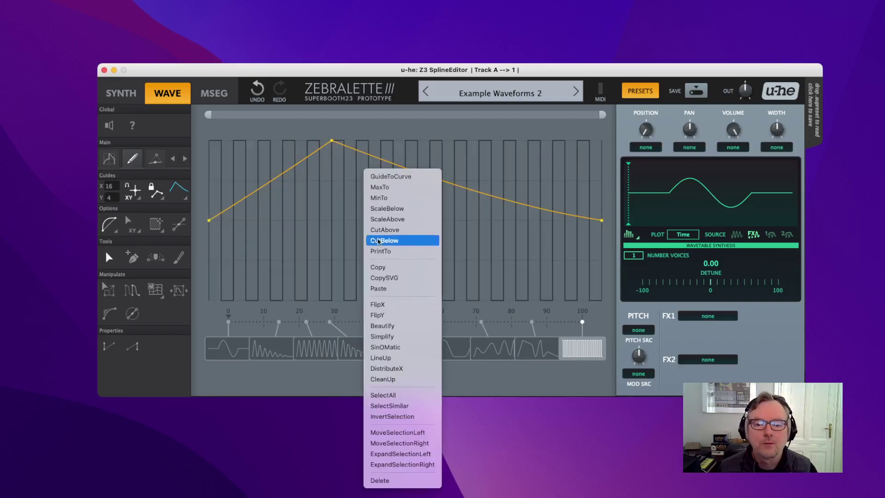
{"action": "left_click", "coordinate": [401, 347]}
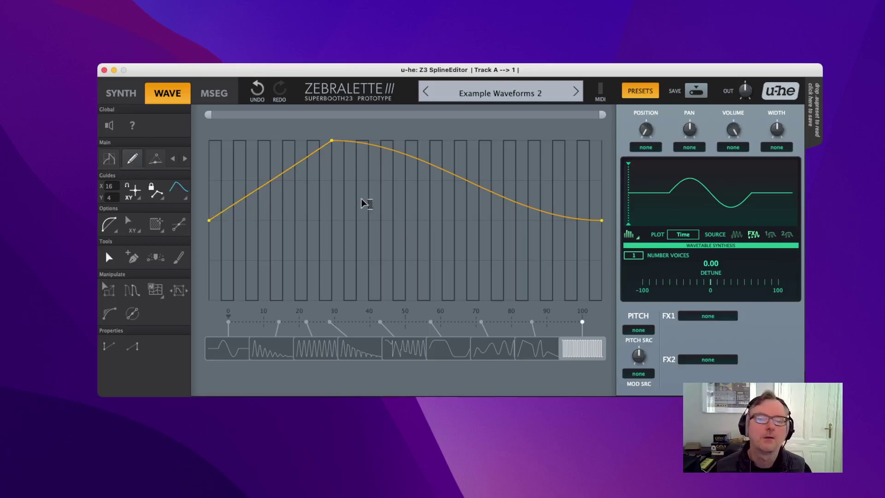
{"action": "right_click", "coordinate": [243, 167]}
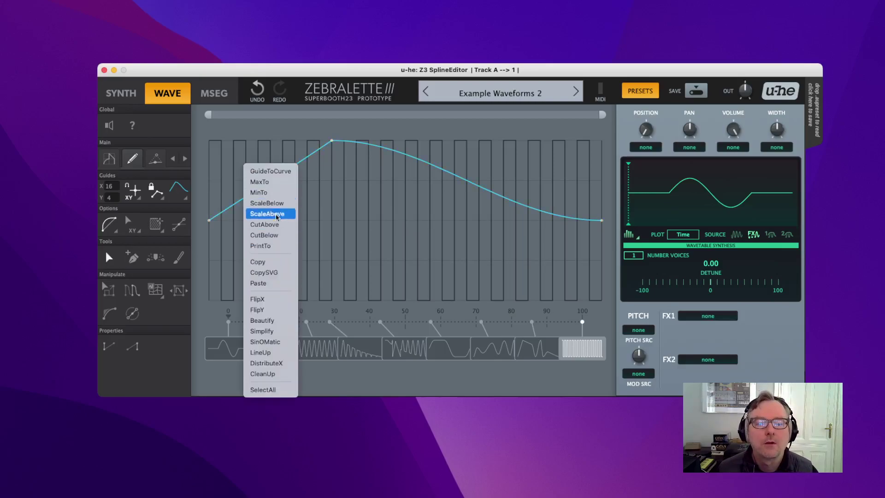
{"action": "left_click", "coordinate": [260, 352]}
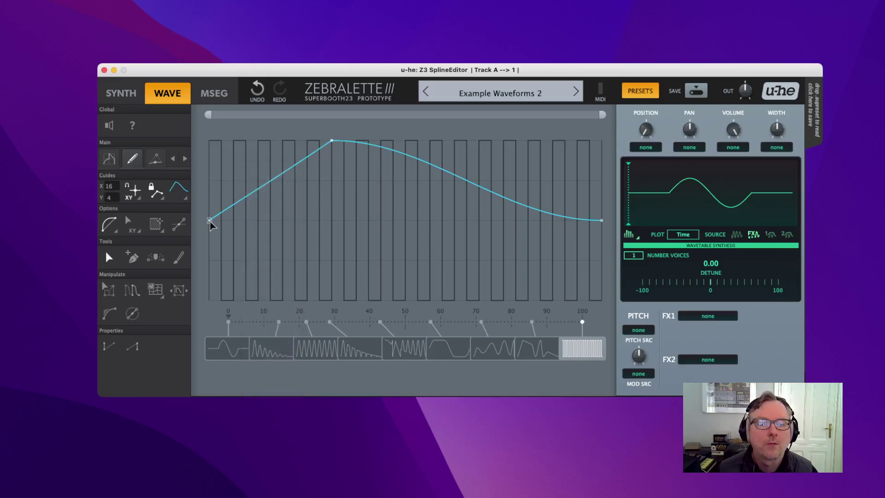
{"action": "mouse_move", "coordinate": [209, 221]}
{"action": "left_mouse_down"}
{"action": "mouse_move", "coordinate": [214, 265]}
{"action": "mouse_move", "coordinate": [210, 221]}
{"action": "left_mouse_up"}
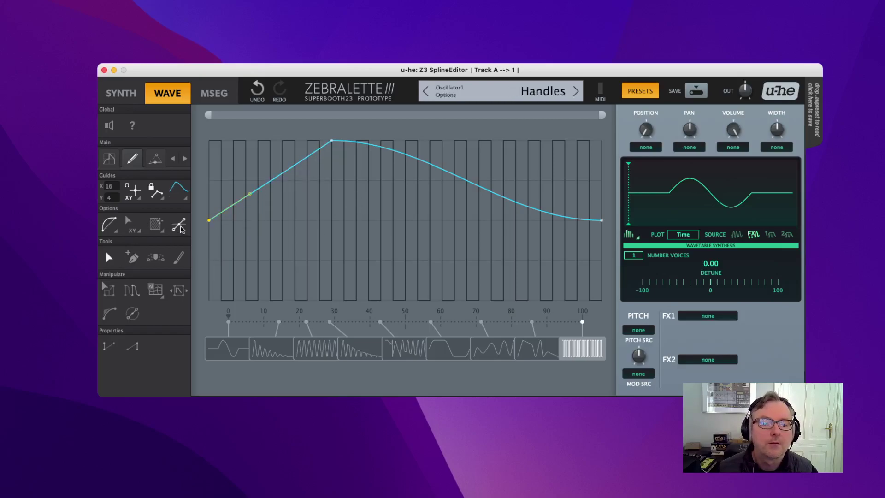
{"action": "left_click_drag", "start_coordinate": [250, 193], "coordinate": [244, 226]}
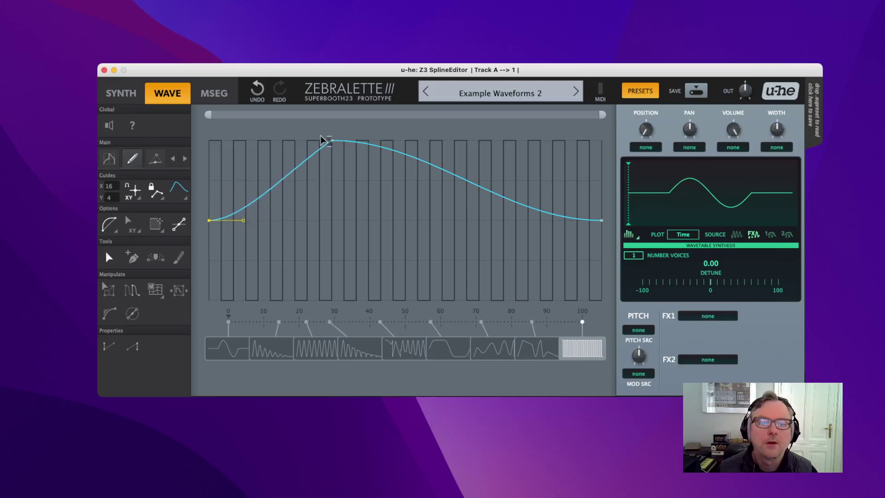
{"action": "left_click", "coordinate": [322, 156]}
{"action": "left_click_drag", "start_coordinate": [290, 167], "coordinate": [287, 138]}
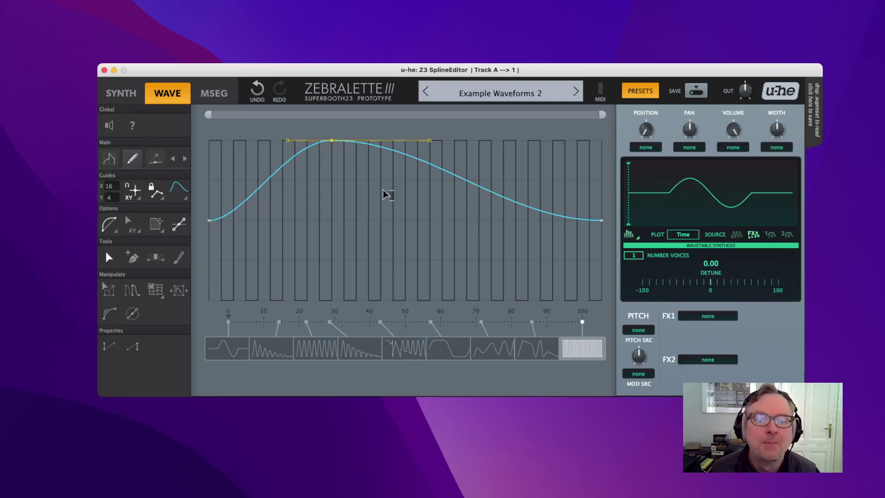
Step: Try ScaleAbove and CutBelow against the guide curve, undoing each one
{"action": "left_click", "coordinate": [320, 201]}
{"action": "right_click", "coordinate": [338, 195]}
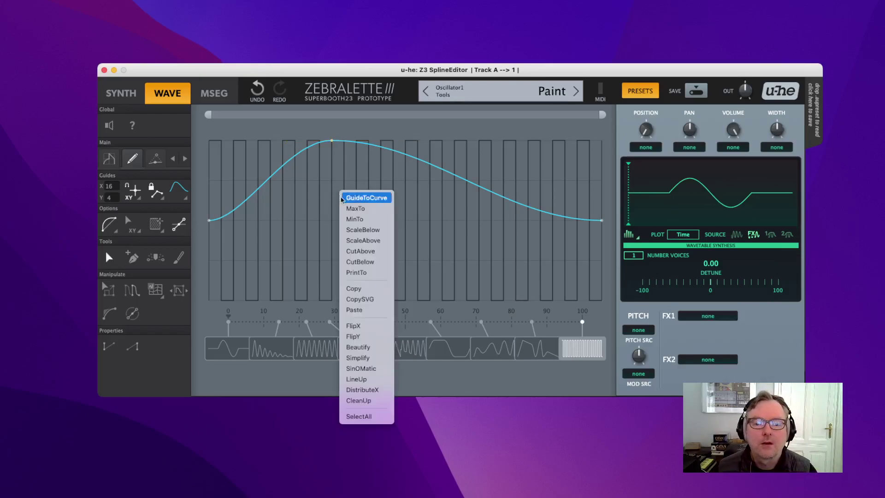
{"action": "left_click", "coordinate": [365, 240]}
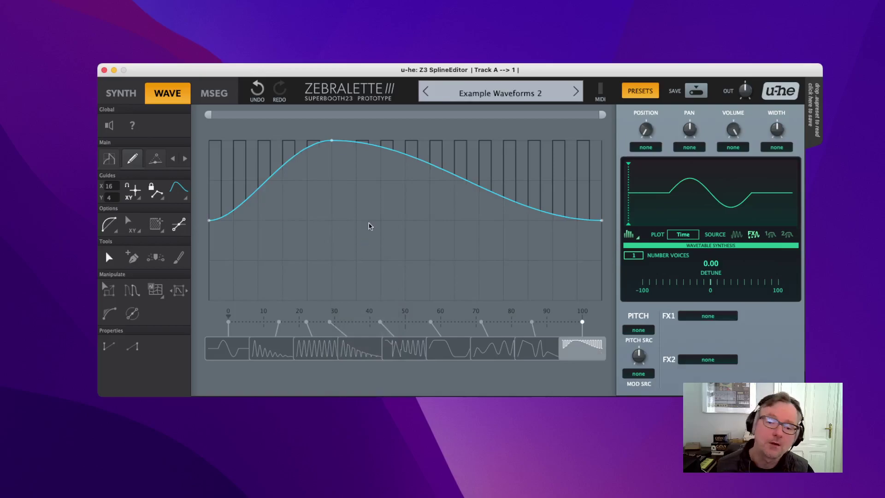
{"action": "left_click", "coordinate": [255, 90]}
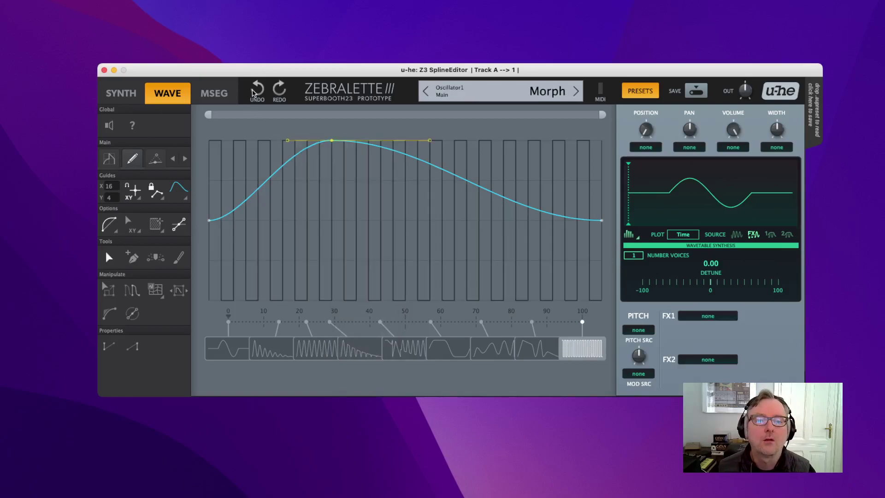
{"action": "right_click", "coordinate": [341, 185]}
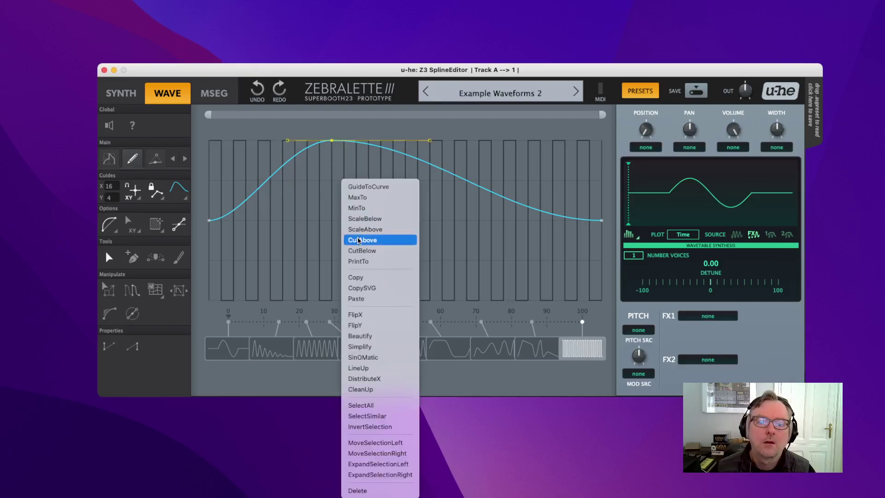
{"action": "left_click", "coordinate": [303, 189]}
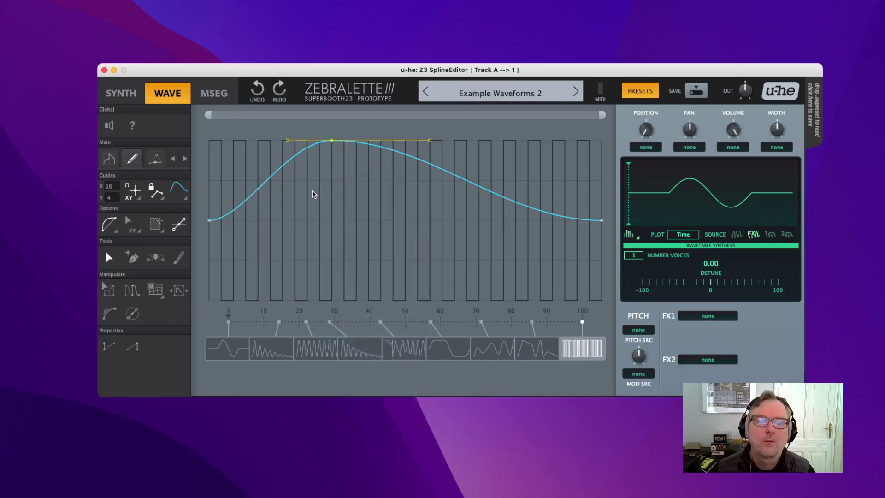
{"action": "right_click", "coordinate": [331, 205]}
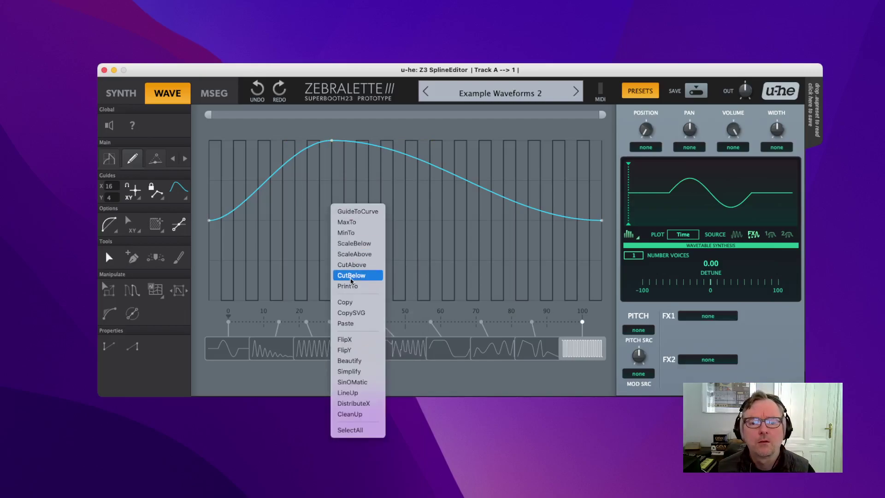
{"action": "left_click", "coordinate": [350, 279]}
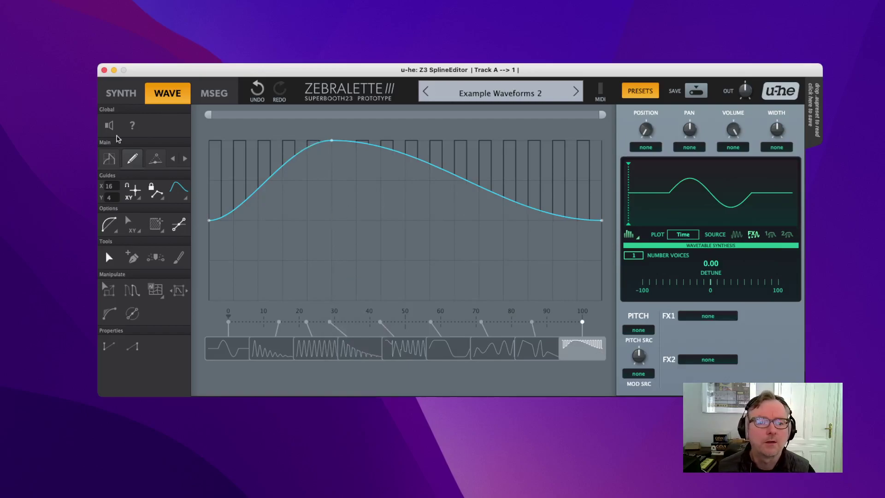
{"action": "left_click", "coordinate": [257, 89]}
Step: Clip the square wave's height to the guide curve and turn off Handles
{"action": "right_click", "coordinate": [355, 226]}
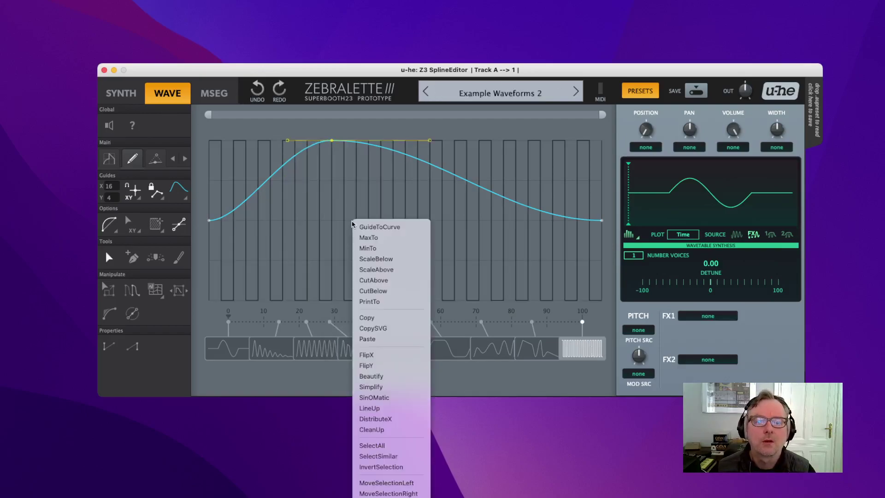
{"action": "left_click", "coordinate": [372, 278]}
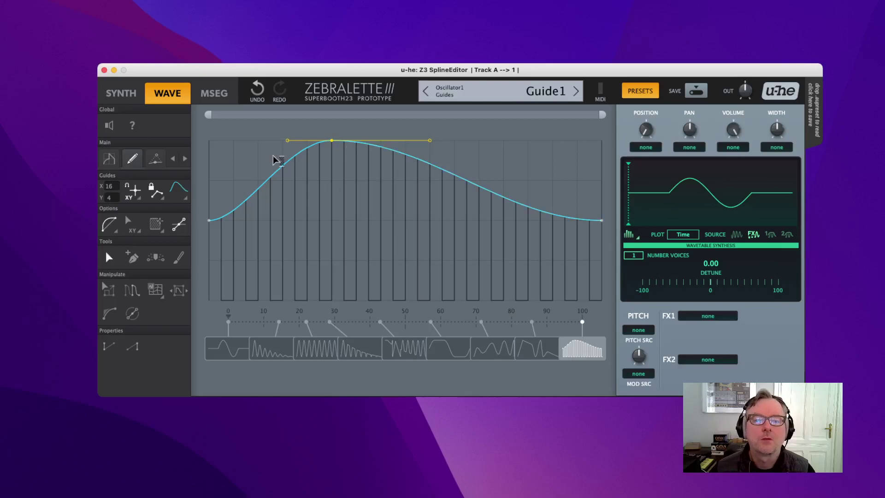
{"action": "left_click", "coordinate": [179, 224]}
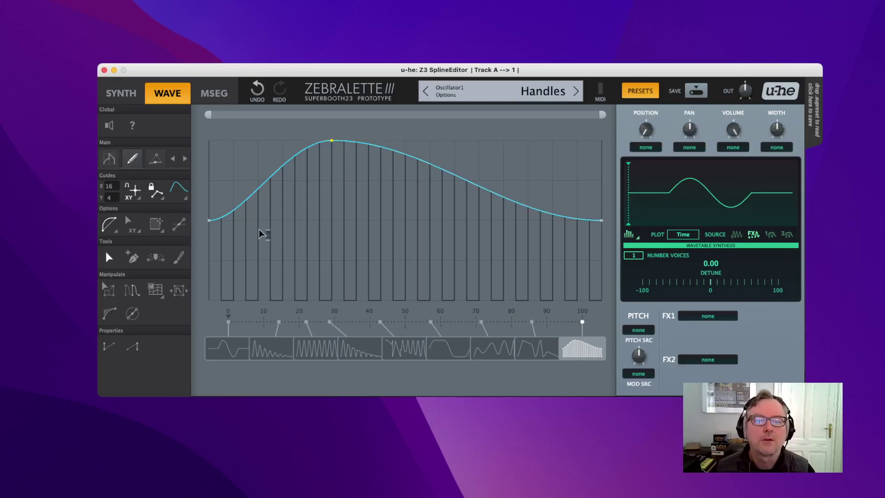
Step: Flip the guide into a valley with FlipY, CutBelow the wave, and snap its points to the guide
{"action": "right_click", "coordinate": [242, 150]}
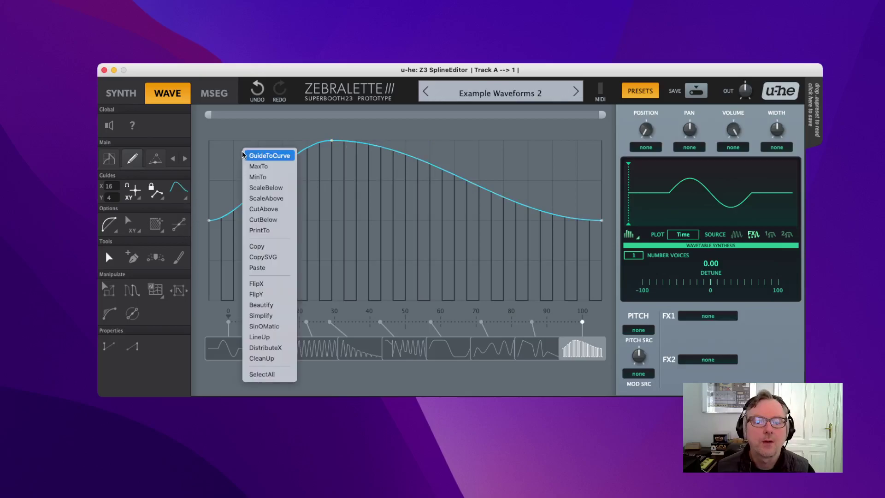
{"action": "left_click", "coordinate": [272, 283]}
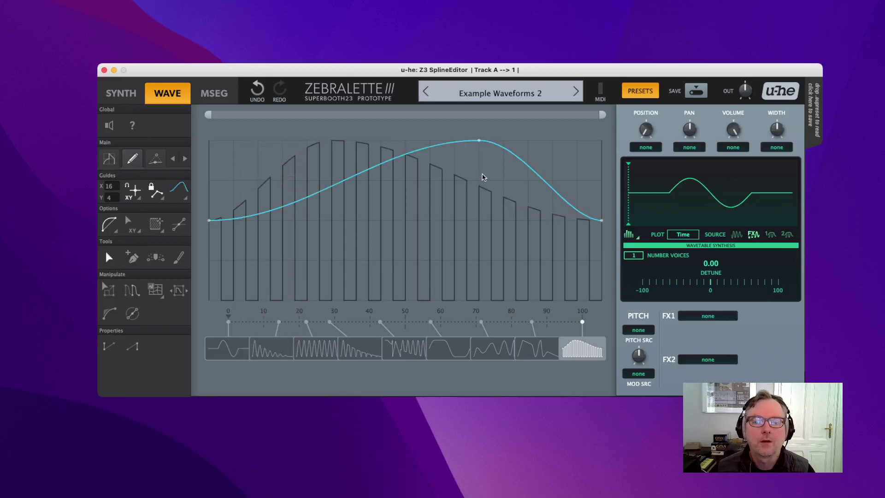
{"action": "right_click", "coordinate": [464, 165]}
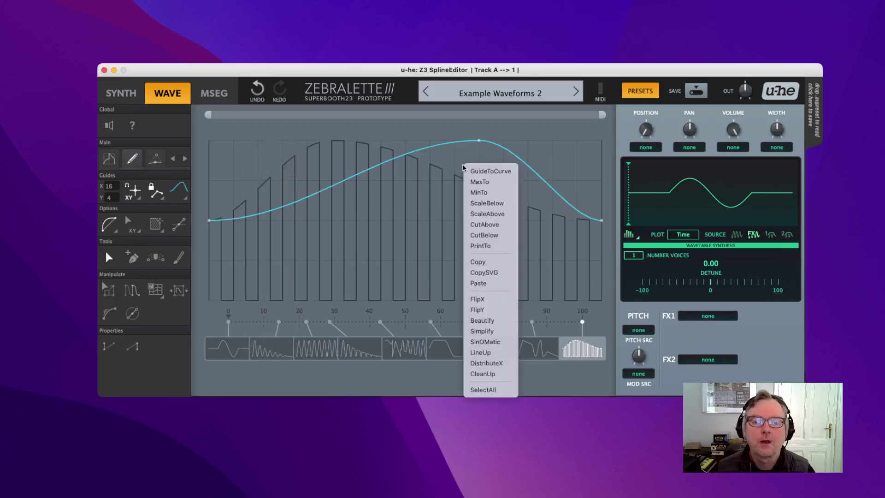
{"action": "left_click", "coordinate": [491, 308]}
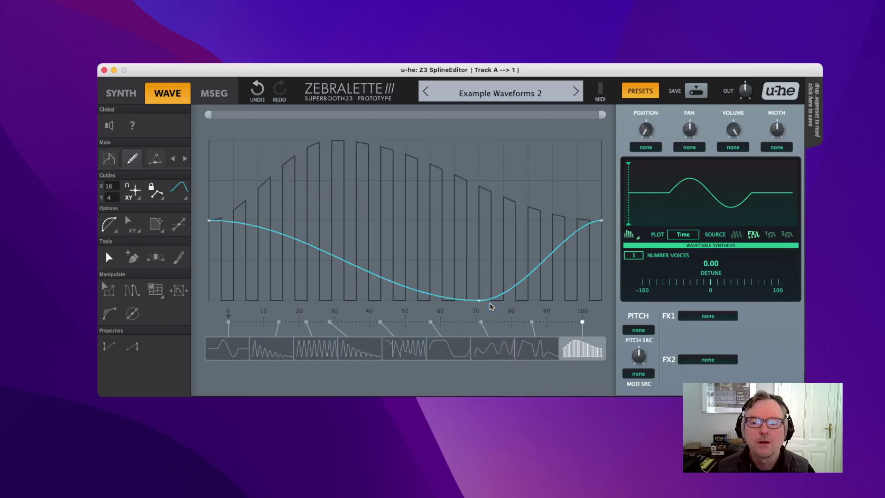
{"action": "right_click", "coordinate": [507, 150]}
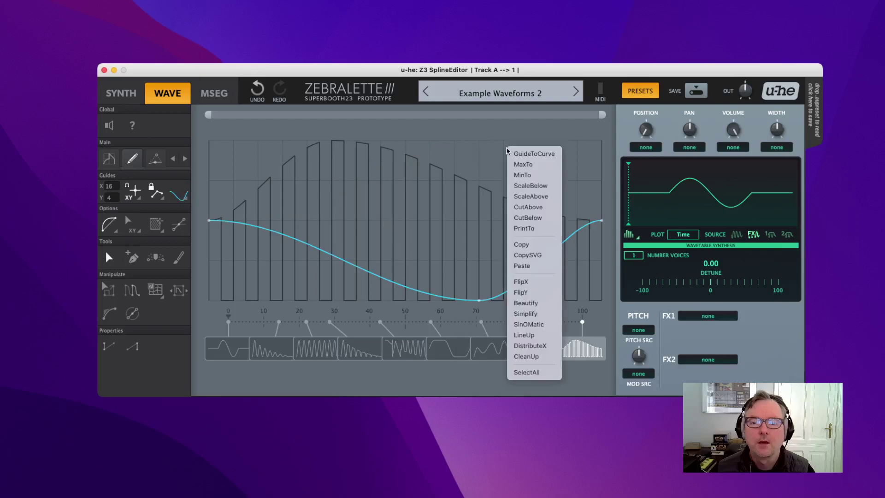
{"action": "left_click", "coordinate": [536, 218]}
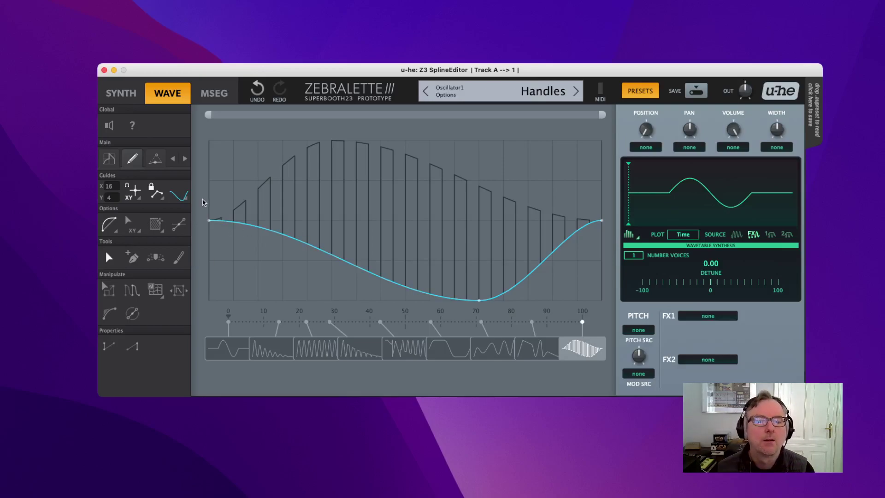
{"action": "left_click", "coordinate": [179, 198]}
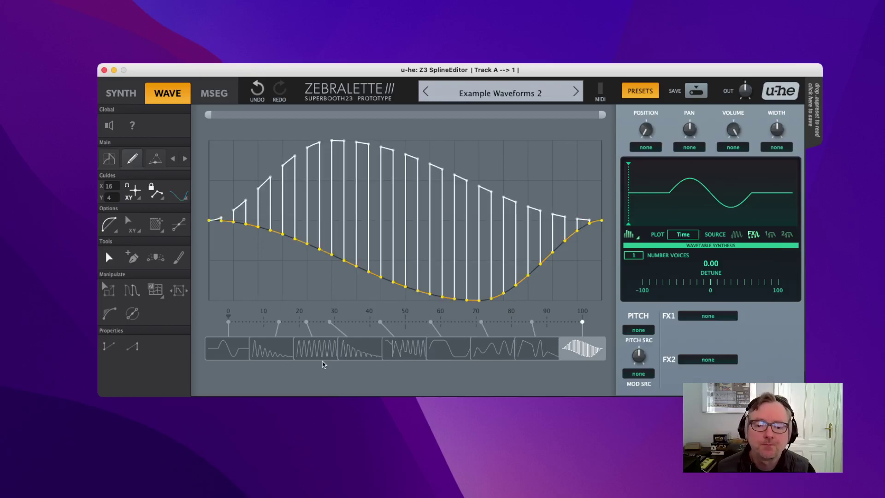
Step: Load the sixth wavetable slot and set Guides to GuidesOff
{"action": "left_click", "coordinate": [437, 356]}
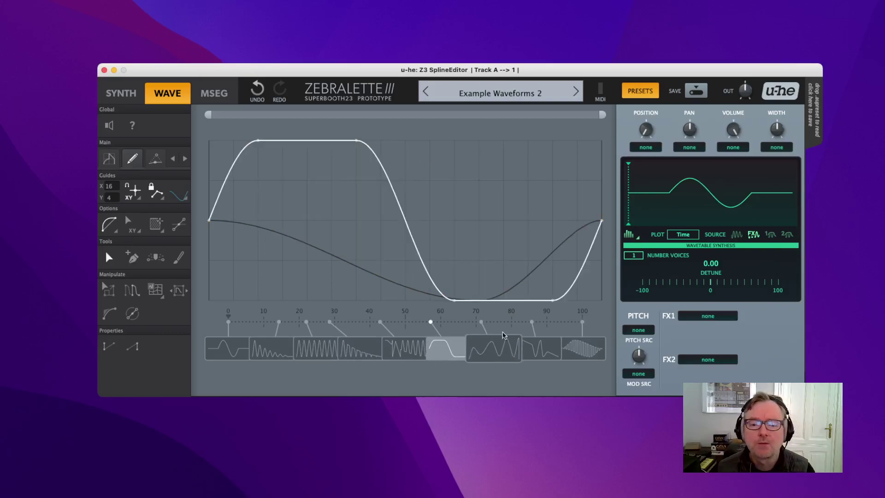
{"action": "left_click", "coordinate": [185, 200]}
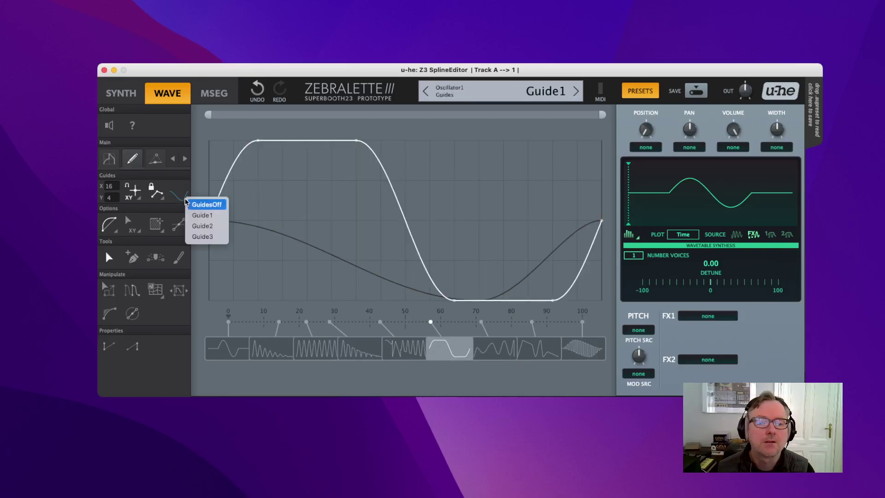
{"action": "left_click", "coordinate": [197, 207]}
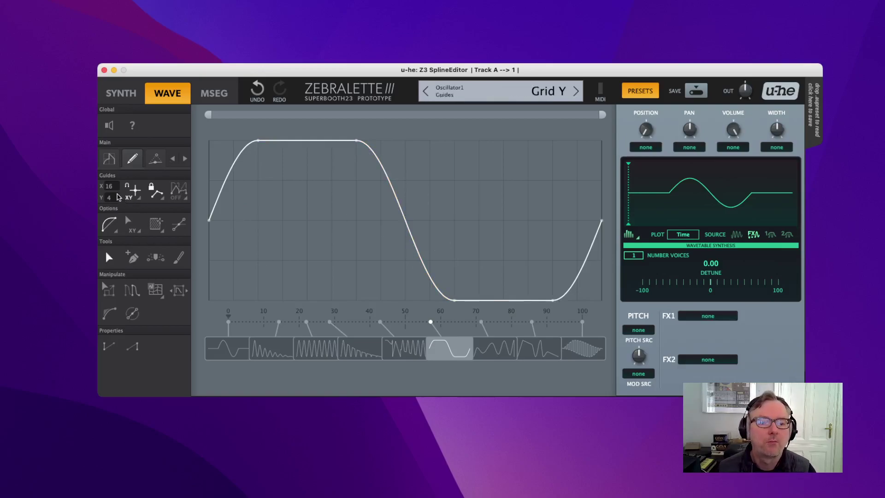
Step: Place a bell shape, Rotate it into a sine cycle peaking near 22, then select peak to trough
{"action": "left_click", "coordinate": [107, 162]}
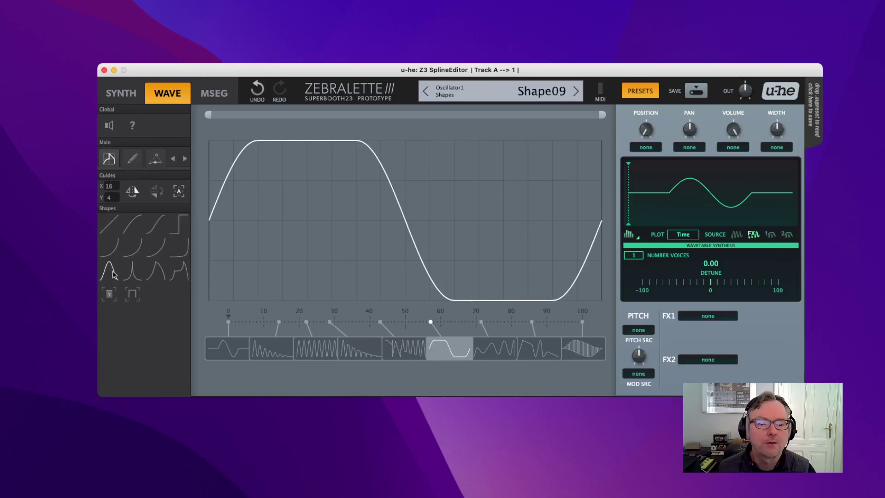
{"action": "left_click_drag", "start_coordinate": [234, 302], "coordinate": [262, 267]}
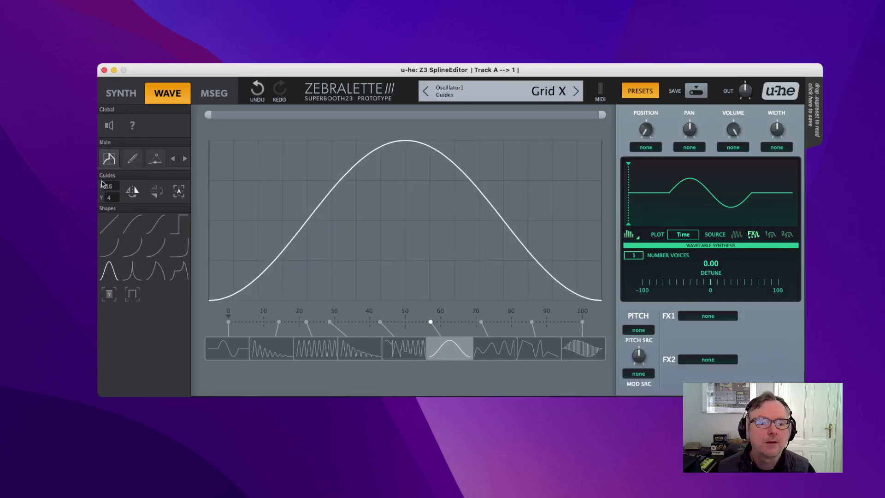
{"action": "left_click", "coordinate": [133, 159]}
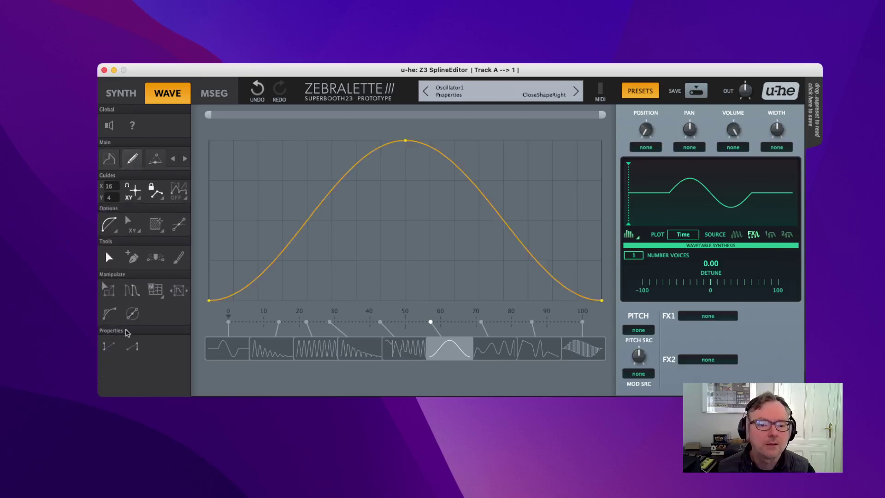
{"action": "left_click", "coordinate": [179, 290]}
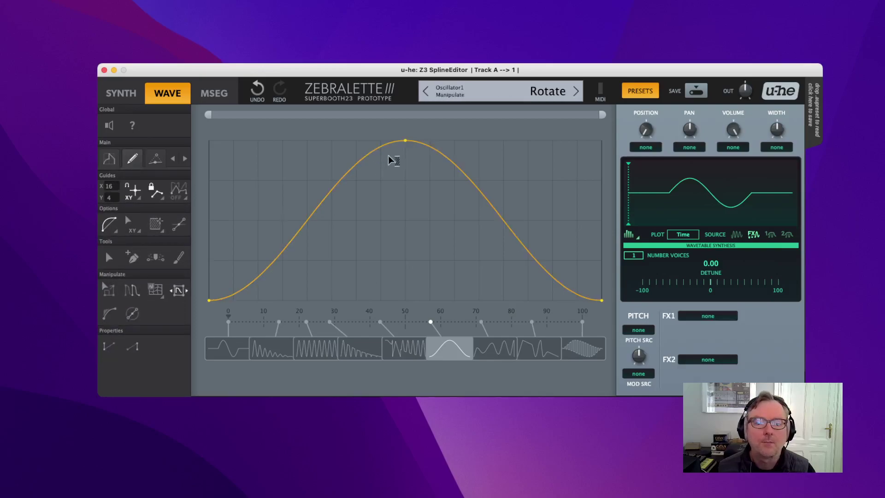
{"action": "left_click_drag", "start_coordinate": [405, 142], "coordinate": [307, 143]}
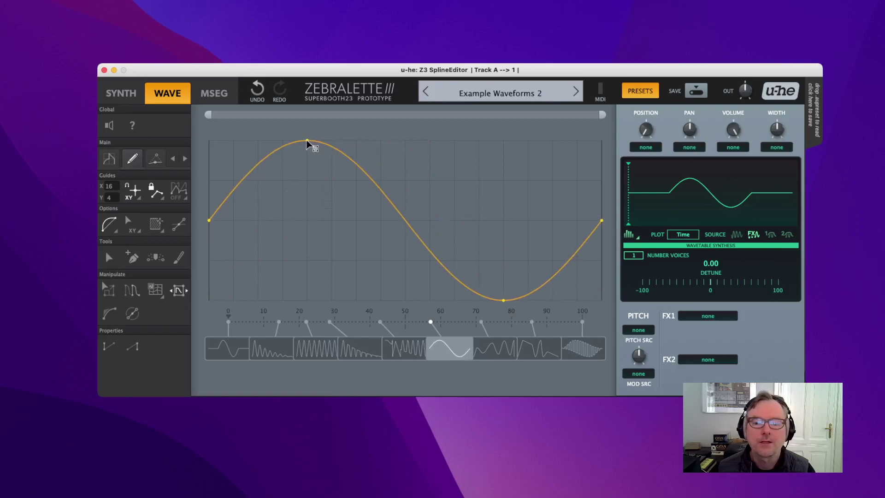
{"action": "left_click", "coordinate": [308, 228]}
{"action": "left_click_drag", "start_coordinate": [278, 229], "coordinate": [510, 230]}
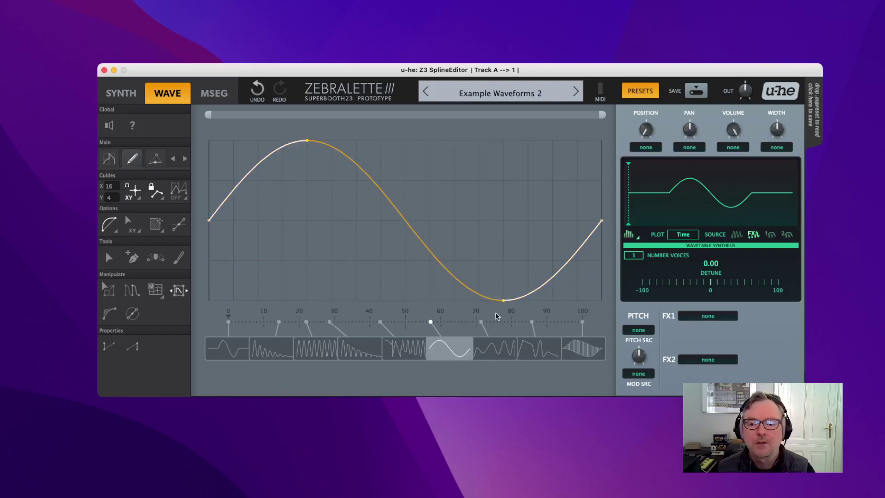
Step: Paint the selected peak and trough flat into plateaus at 9–37 and 63–92
{"action": "left_click", "coordinate": [156, 257]}
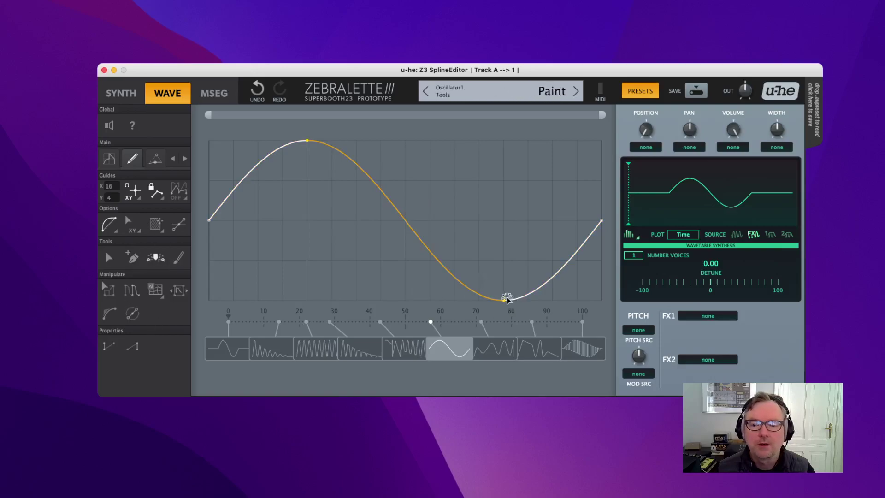
{"action": "mouse_move", "coordinate": [502, 300]}
{"action": "left_mouse_down"}
{"action": "mouse_move", "coordinate": [464, 131]}
{"action": "mouse_move", "coordinate": [457, 161]}
{"action": "mouse_move", "coordinate": [451, 111]}
{"action": "mouse_move", "coordinate": [451, 239]}
{"action": "mouse_move", "coordinate": [424, 115]}
{"action": "mouse_move", "coordinate": [450, 262]}
{"action": "mouse_move", "coordinate": [432, 177]}
{"action": "left_mouse_up"}
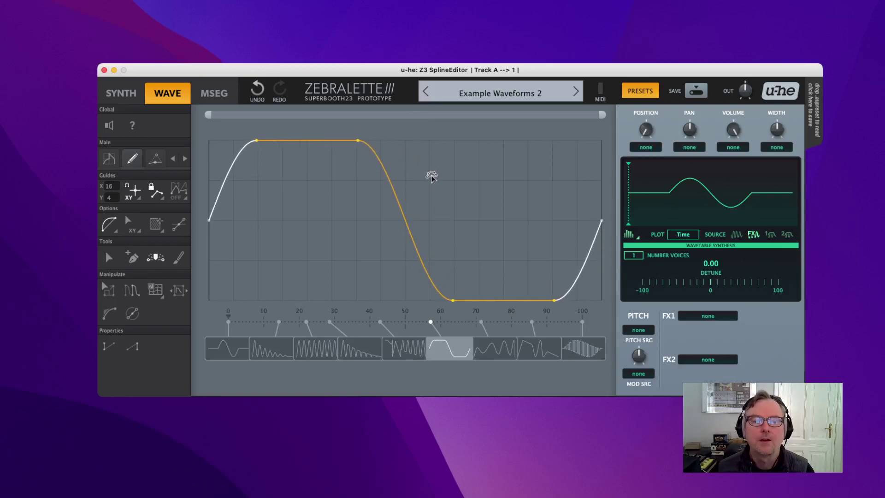
{"action": "left_click", "coordinate": [283, 224]}
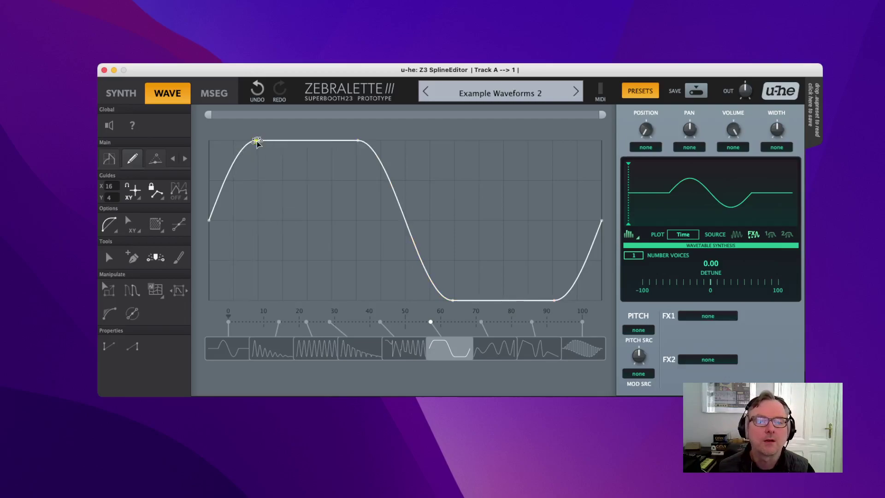
Step: Drag the four knee nodes outward to steepen the wave's edges, then audition it
{"action": "left_click", "coordinate": [109, 258]}
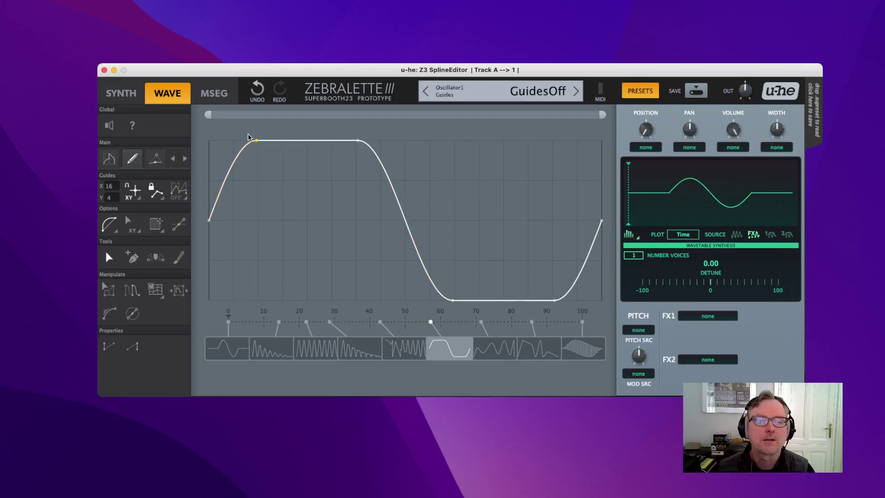
{"action": "left_click_drag", "start_coordinate": [256, 140], "coordinate": [212, 138]}
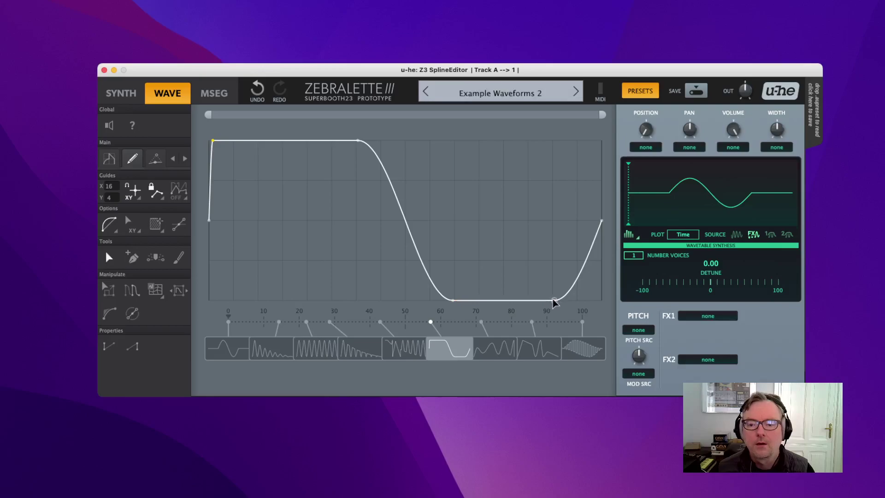
{"action": "left_click_drag", "start_coordinate": [552, 302], "coordinate": [599, 308]}
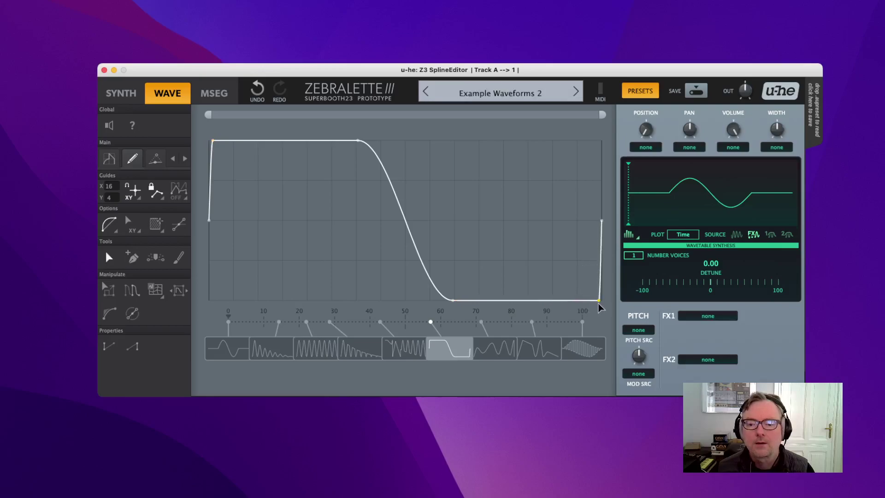
{"action": "left_click_drag", "start_coordinate": [453, 303], "coordinate": [409, 307]}
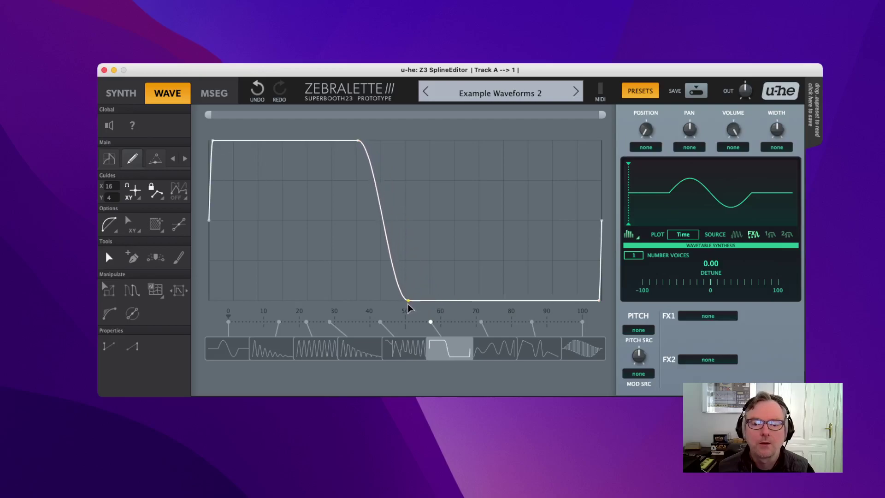
{"action": "left_click_drag", "start_coordinate": [356, 142], "coordinate": [402, 135]}
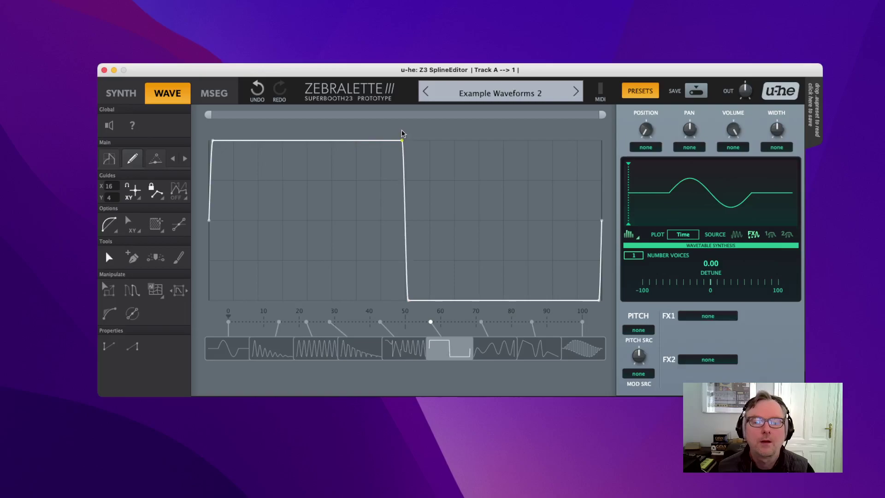
{"action": "left_click", "coordinate": [110, 126]}
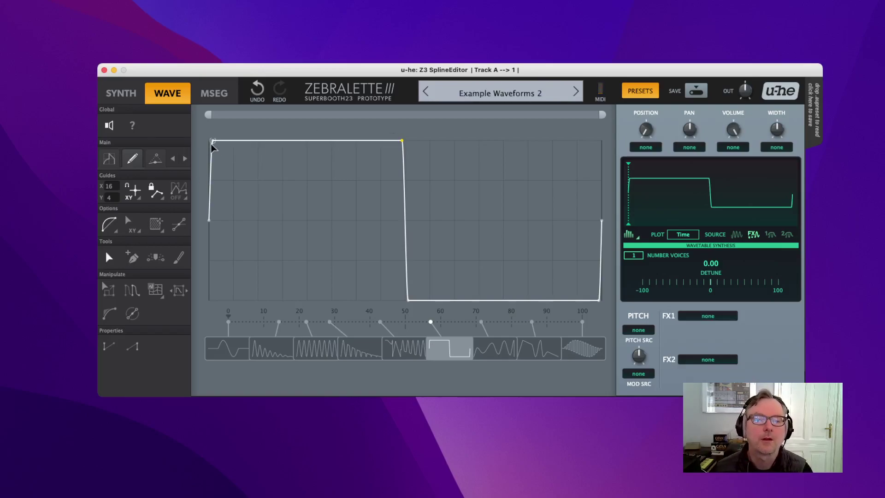
Step: Zoom in and make every edge vertical: high from 0 to 50, low from 50 to 100
{"action": "scroll", "coordinate": [210, 147], "scroll_direction": "up", "scroll_amount": 5}
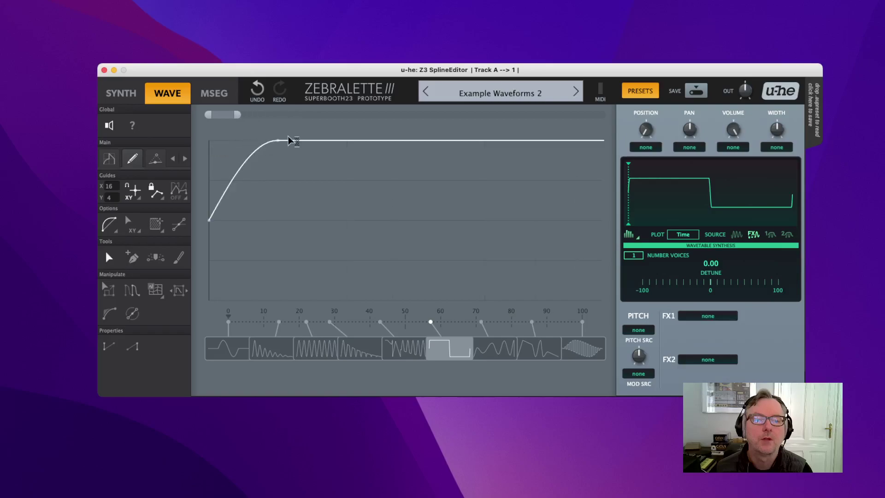
{"action": "left_click_drag", "start_coordinate": [288, 138], "coordinate": [214, 144]}
{"action": "scroll", "coordinate": [355, 185], "scroll_direction": "down", "scroll_amount": 5}
{"action": "scroll", "coordinate": [429, 156], "scroll_direction": "up", "scroll_amount": 4}
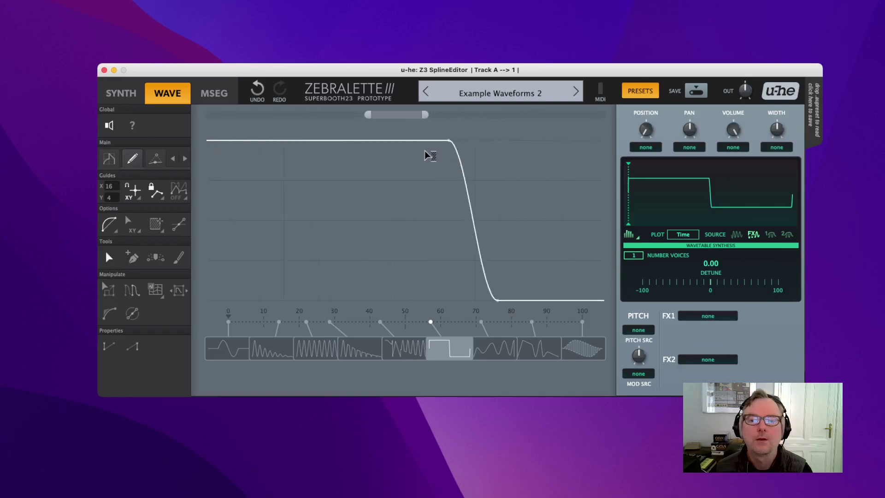
{"action": "scroll", "coordinate": [428, 155], "scroll_direction": "up", "scroll_amount": 1}
{"action": "left_click_drag", "start_coordinate": [456, 142], "coordinate": [483, 141]}
{"action": "left_click_drag", "start_coordinate": [524, 301], "coordinate": [488, 300]}
{"action": "scroll", "coordinate": [549, 195], "scroll_direction": "down", "scroll_amount": 5}
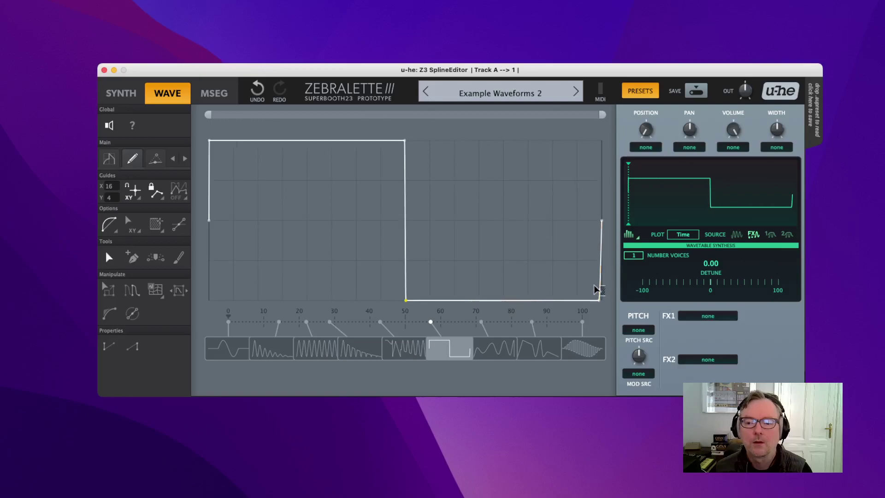
{"action": "scroll", "coordinate": [598, 288], "scroll_direction": "up", "scroll_amount": 8}
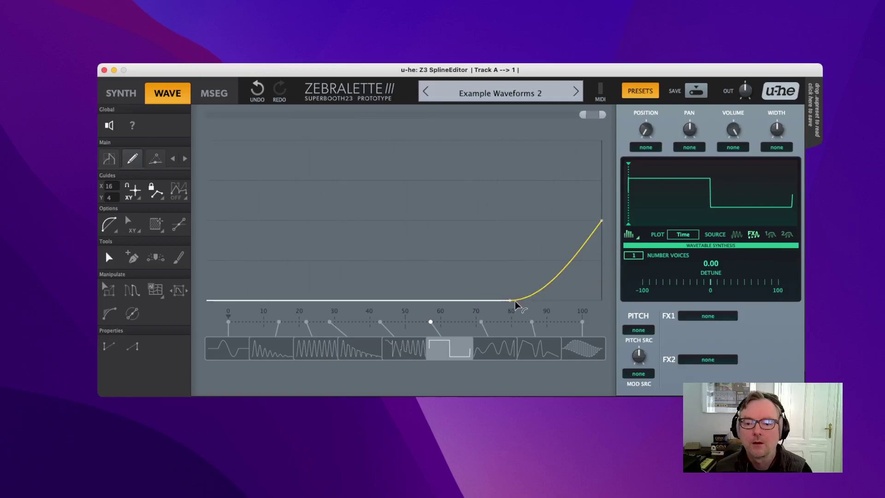
{"action": "left_click_drag", "start_coordinate": [511, 302], "coordinate": [592, 312]}
{"action": "scroll", "coordinate": [465, 226], "scroll_direction": "down", "scroll_amount": 8}
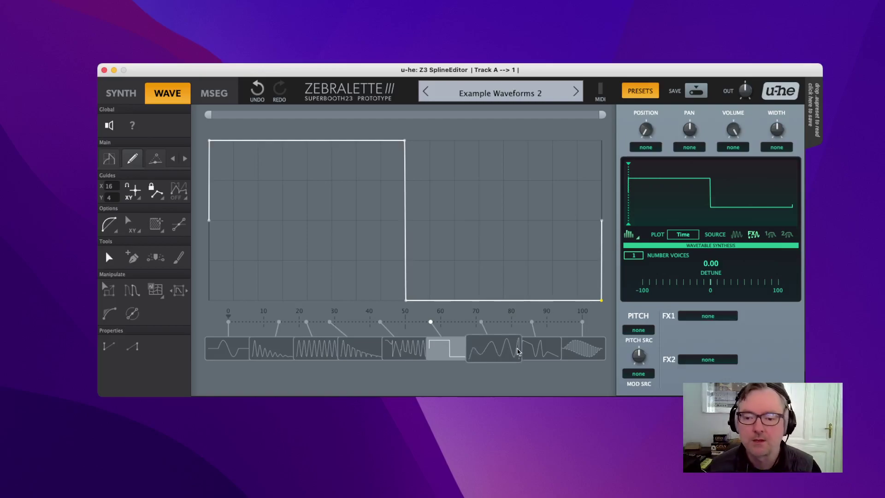
Step: Load the eighth slot and replace the wave after the first peak with a descending line
{"action": "left_click", "coordinate": [536, 354]}
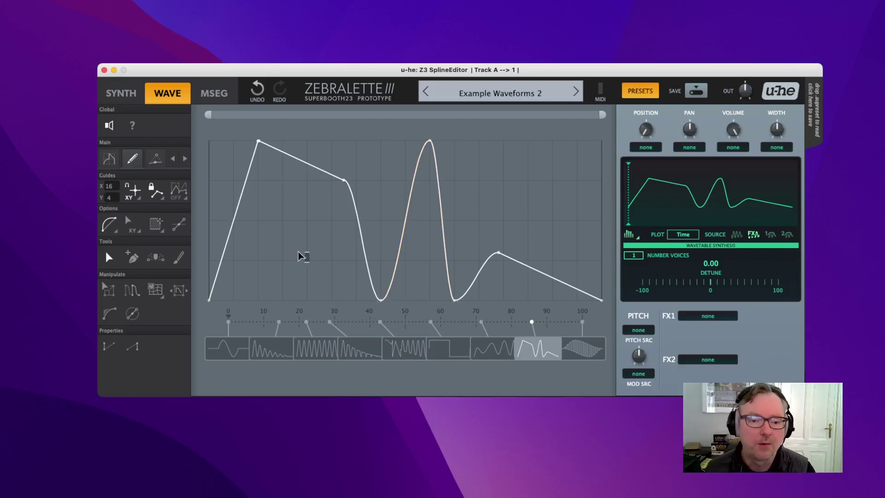
{"action": "left_click", "coordinate": [109, 158]}
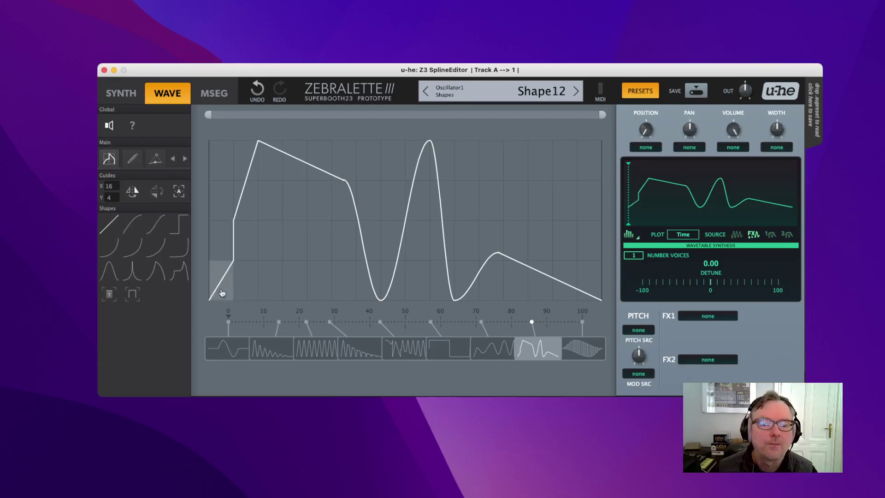
{"action": "left_click_drag", "start_coordinate": [268, 160], "coordinate": [579, 303]}
Step: Insert a bell in the line's middle and move its feet to about 50 and 70
{"action": "left_click", "coordinate": [111, 274]}
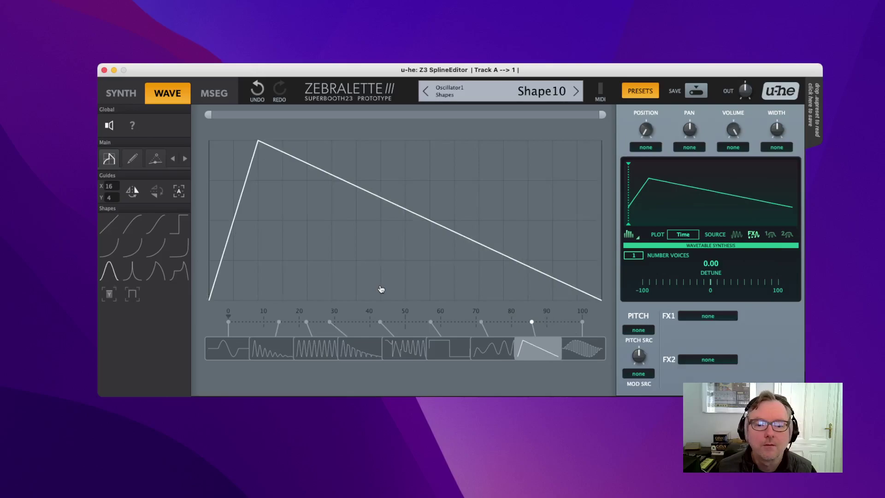
{"action": "left_click_drag", "start_coordinate": [389, 296], "coordinate": [461, 176]}
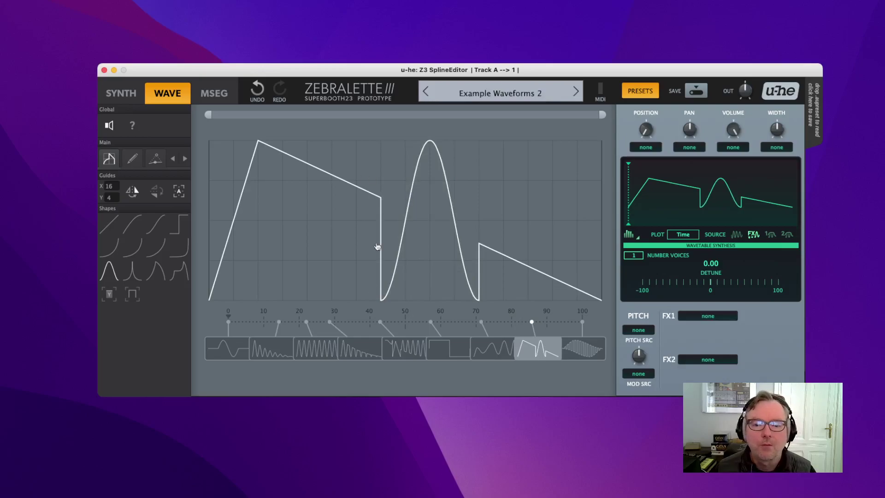
{"action": "left_click", "coordinate": [132, 159]}
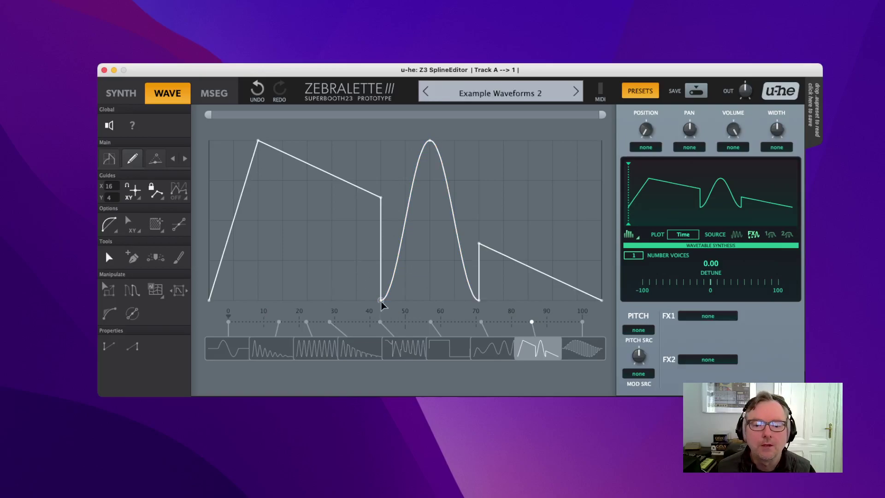
{"action": "left_click_drag", "start_coordinate": [381, 302], "coordinate": [404, 305]}
{"action": "left_click_drag", "start_coordinate": [478, 302], "coordinate": [455, 304]}
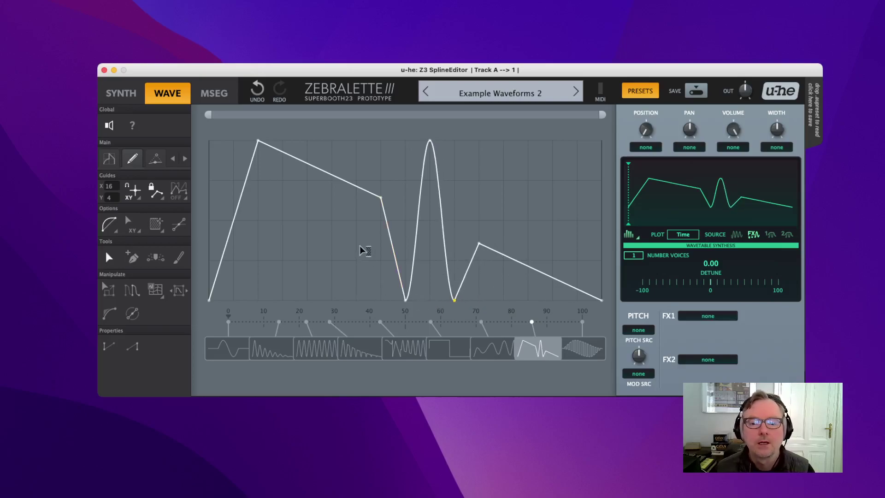
Step: Apply SinOMatic to the five middle points, then bring up the seventh wavetable slot
{"action": "left_click_drag", "start_coordinate": [362, 250], "coordinate": [518, 258]}
{"action": "right_click", "coordinate": [489, 167]}
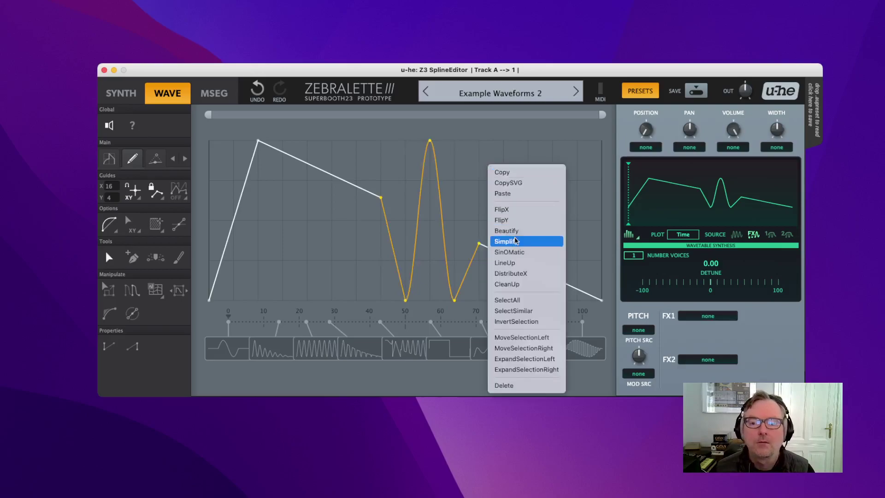
{"action": "left_click", "coordinate": [515, 252]}
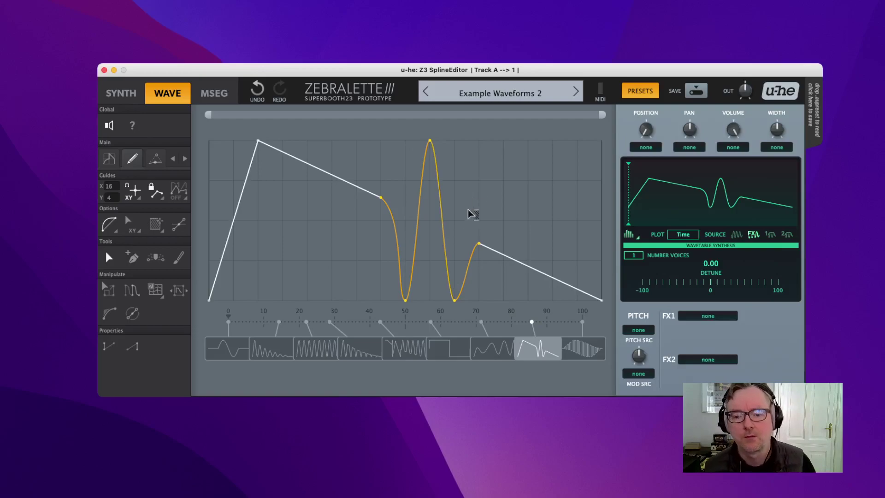
{"action": "left_click", "coordinate": [509, 364]}
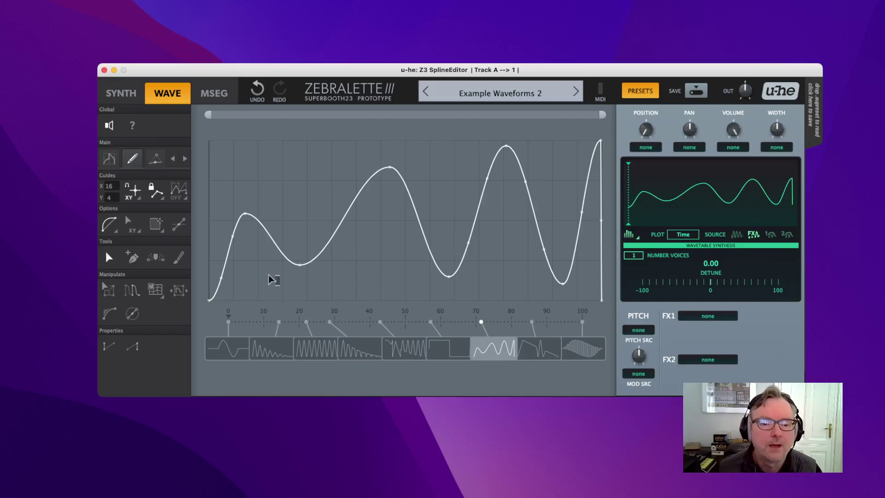
Step: Delete all points but the first and draw a three-peak zigzag rising toward the right
{"action": "left_click_drag", "start_coordinate": [214, 249], "coordinate": [603, 230]}
{"action": "key", "text": "Delete"}
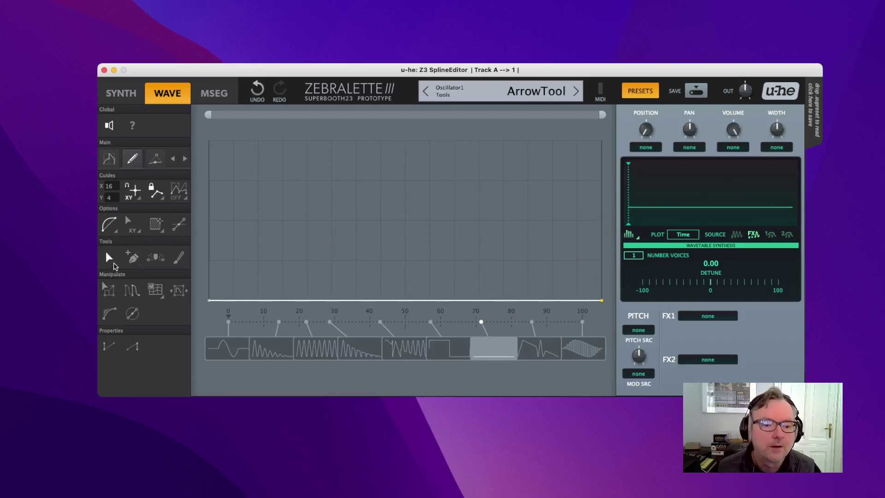
{"action": "key", "text": "super+z"}
{"action": "left_click", "coordinate": [326, 273]}
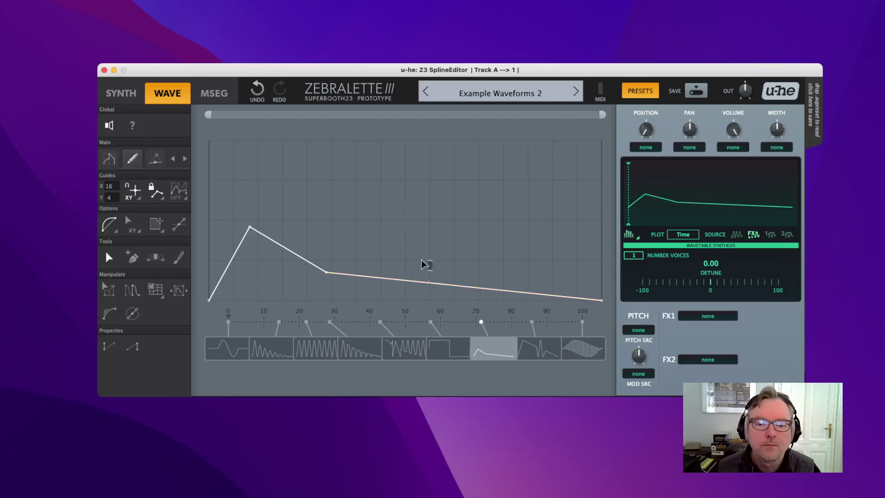
{"action": "left_click", "coordinate": [399, 190]}
{"action": "left_click", "coordinate": [458, 278]}
{"action": "left_click", "coordinate": [535, 171]}
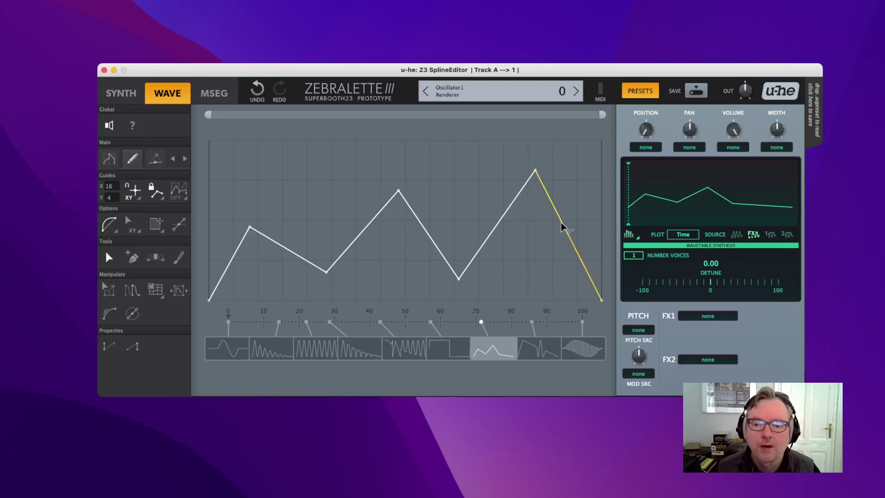
Step: Apply SinOMatic then Beautify to the whole zigzag, giving humps peaking near 7, 48 and 87
{"action": "left_click_drag", "start_coordinate": [209, 225], "coordinate": [607, 207]}
{"action": "right_click", "coordinate": [298, 154]}
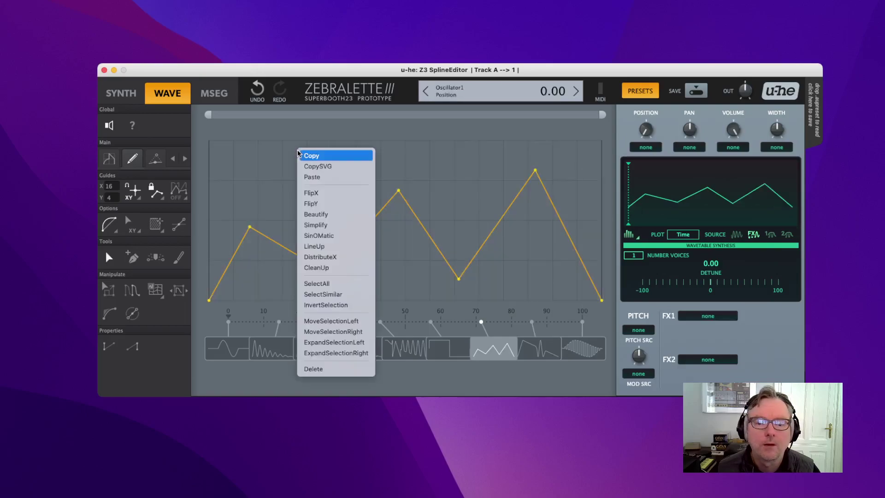
{"action": "left_click", "coordinate": [321, 238]}
{"action": "right_click", "coordinate": [328, 162]}
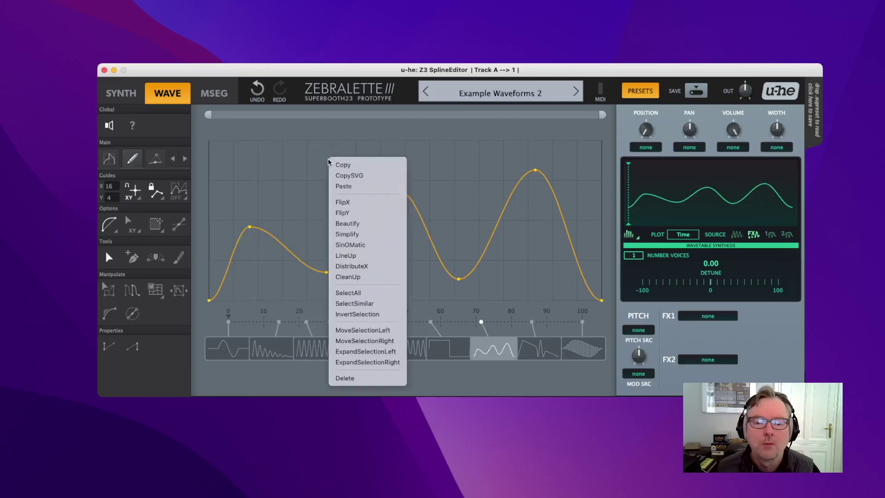
{"action": "left_click", "coordinate": [356, 224]}
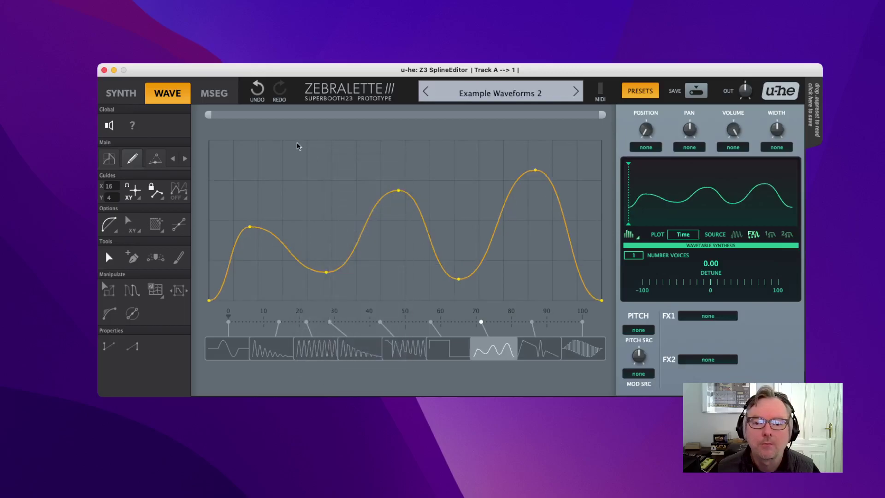
Step: Simplify the curve's left part and add three points along the flat section
{"action": "right_click", "coordinate": [286, 163]}
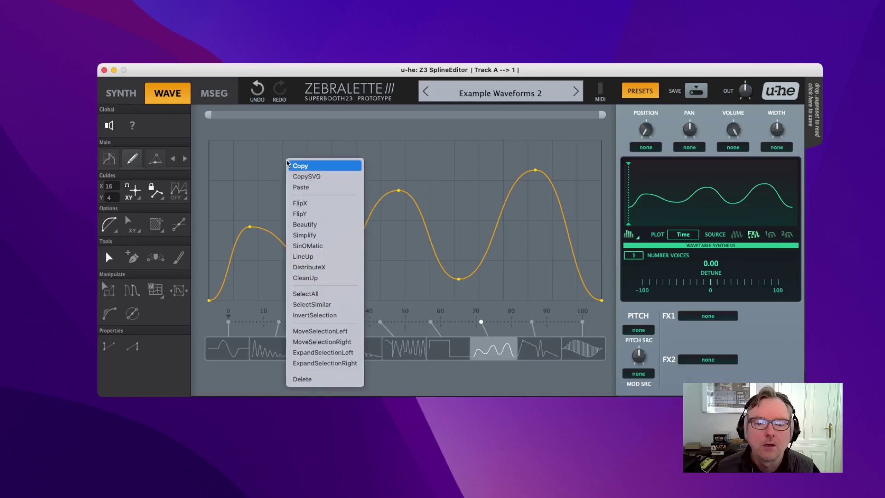
{"action": "left_click", "coordinate": [304, 235]}
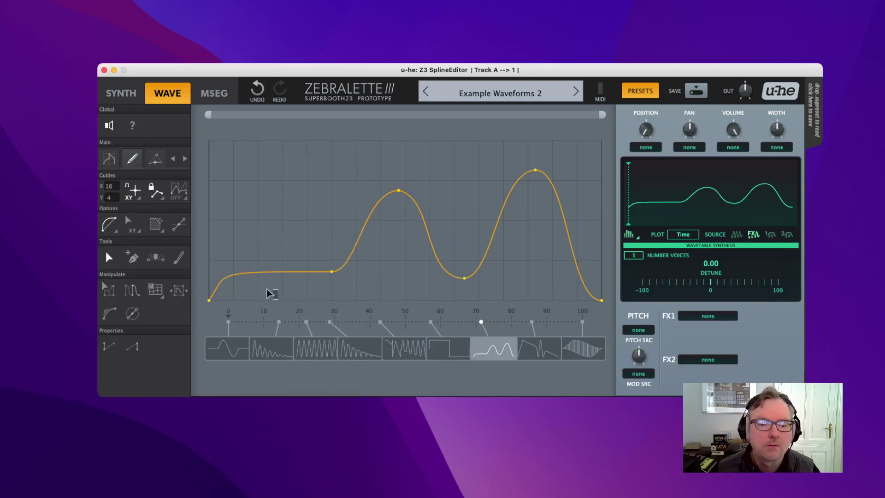
{"action": "left_click", "coordinate": [133, 257]}
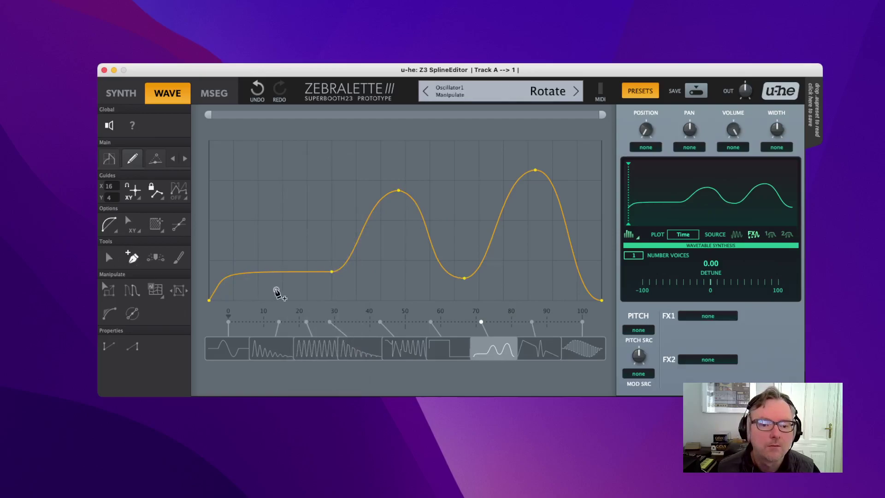
{"action": "left_click", "coordinate": [239, 274]}
{"action": "left_click", "coordinate": [271, 272]}
{"action": "left_click", "coordinate": [293, 272]}
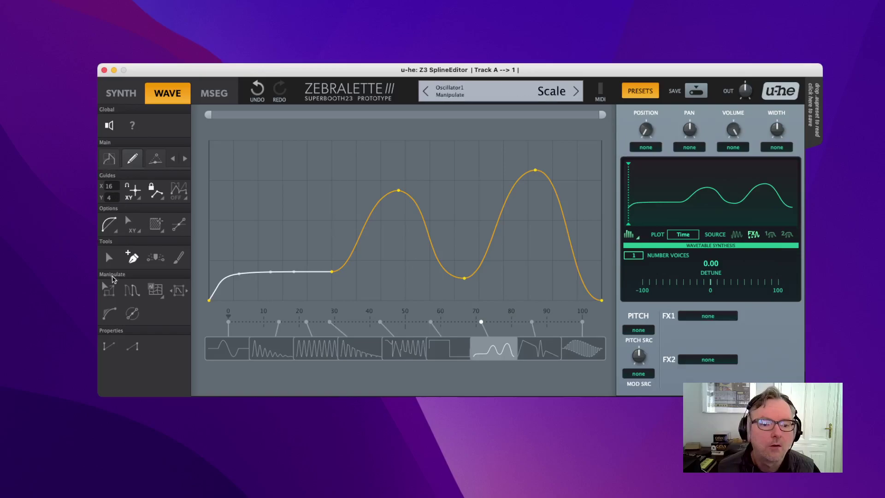
Step: Select the flat section's points and Simplify them down to fewer points
{"action": "left_click", "coordinate": [108, 258]}
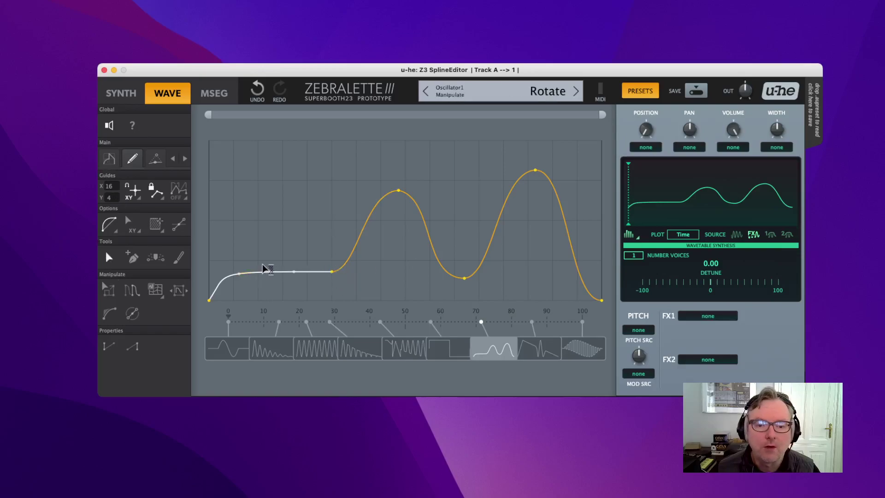
{"action": "left_click_drag", "start_coordinate": [230, 257], "coordinate": [335, 263]}
{"action": "right_click", "coordinate": [293, 240]}
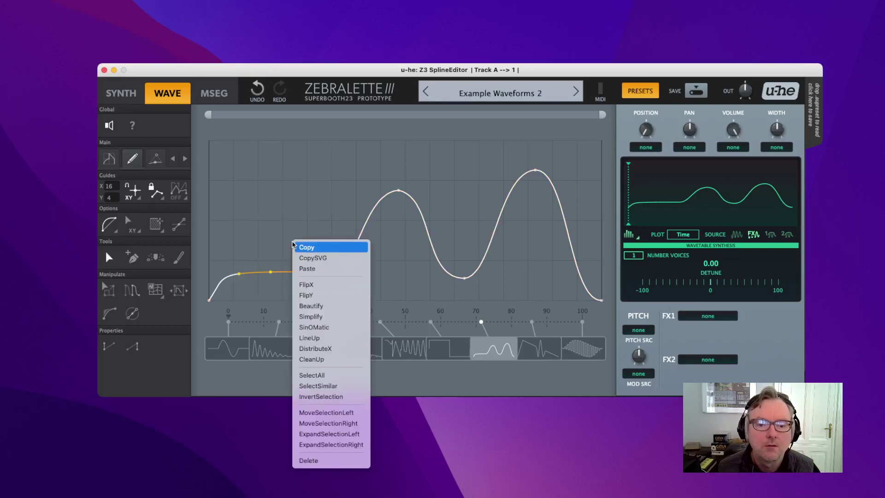
{"action": "key", "text": "Return"}
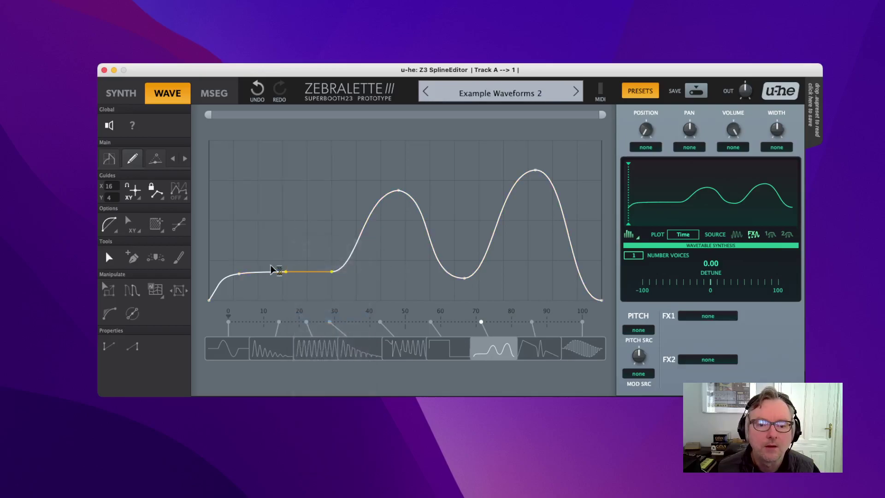
{"action": "left_click", "coordinate": [224, 253]}
{"action": "left_click_drag", "start_coordinate": [226, 253], "coordinate": [335, 235]}
{"action": "right_click", "coordinate": [308, 178]}
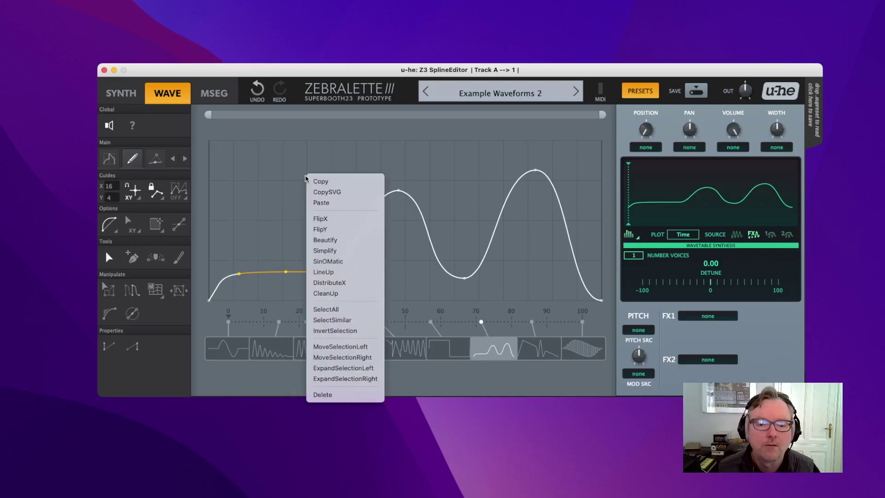
{"action": "left_click", "coordinate": [338, 251]}
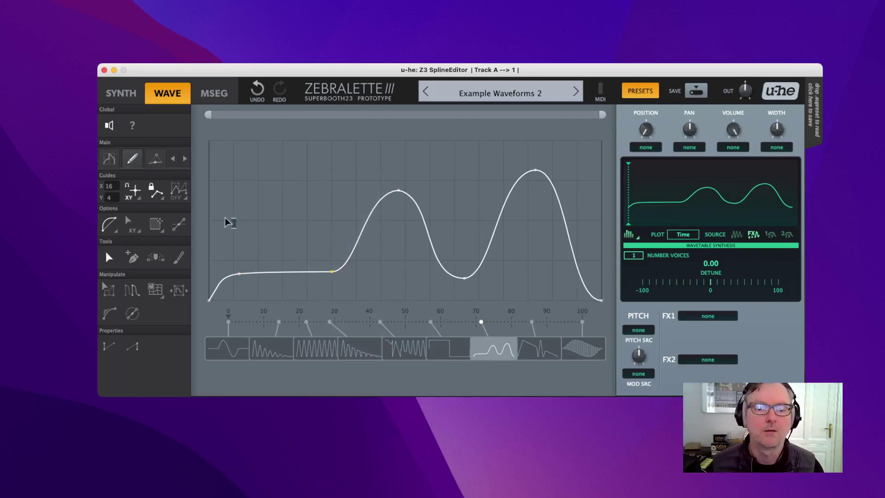
Step: Simplify the rise into the peak near 48, then select that rising section
{"action": "left_click_drag", "start_coordinate": [225, 221], "coordinate": [401, 218]}
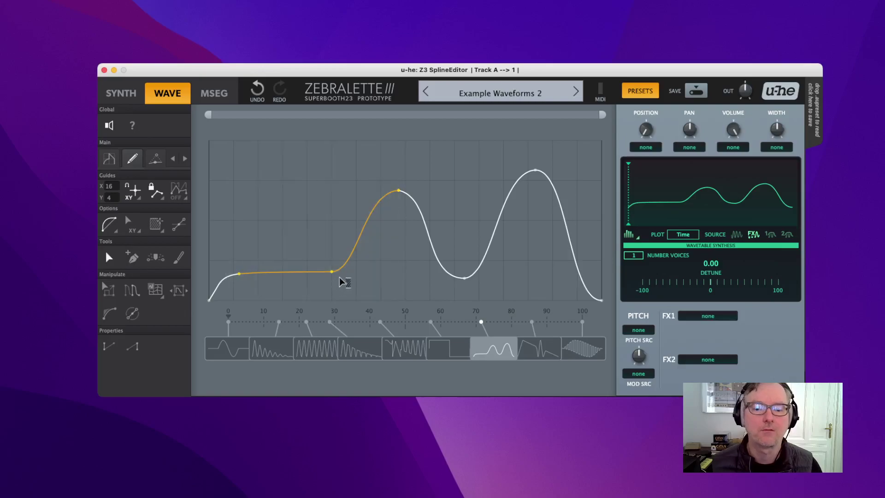
{"action": "right_click", "coordinate": [307, 193]}
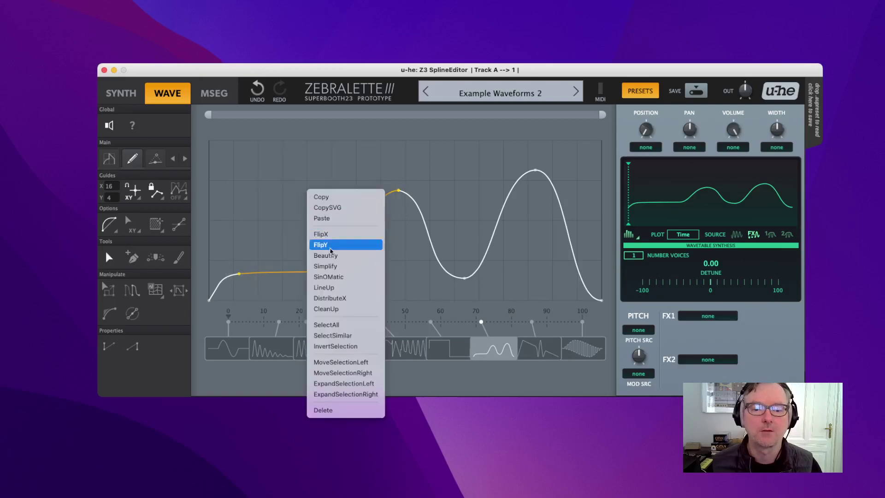
{"action": "left_click", "coordinate": [341, 265]}
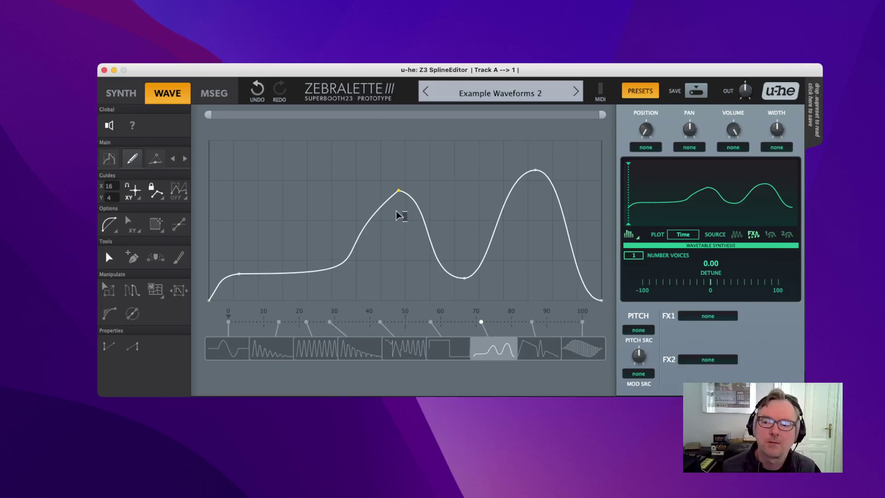
{"action": "left_click_drag", "start_coordinate": [325, 213], "coordinate": [382, 335]}
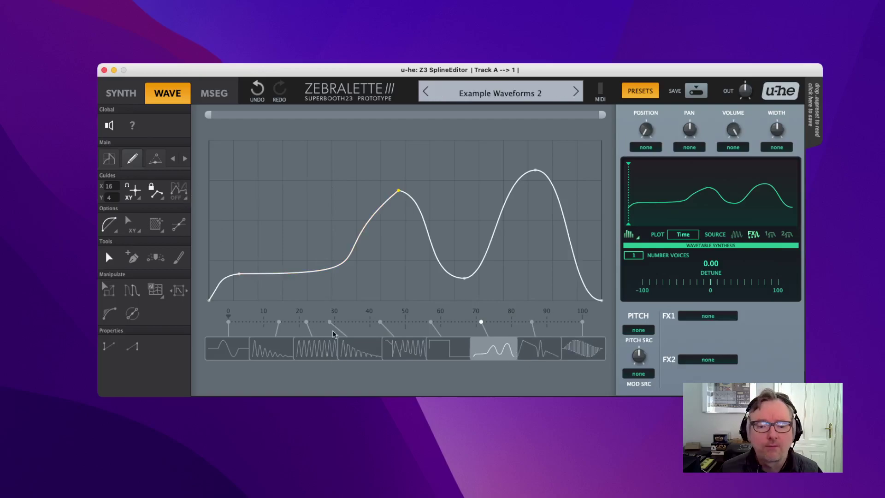
Step: On slot 3's eight-cycle sine, use WarpCubic to nudge the peaks slightly right
{"action": "left_click", "coordinate": [240, 349]}
{"action": "left_click", "coordinate": [274, 348]}
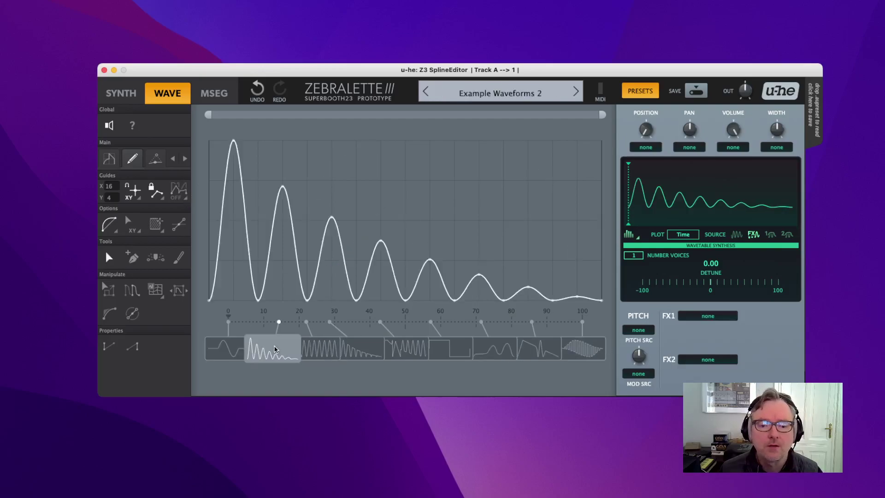
{"action": "left_click", "coordinate": [317, 349]}
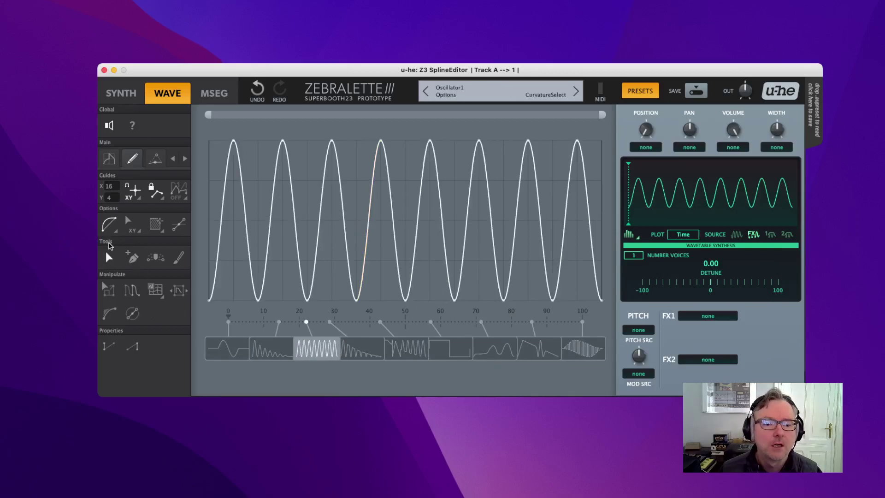
{"action": "left_click", "coordinate": [157, 291]}
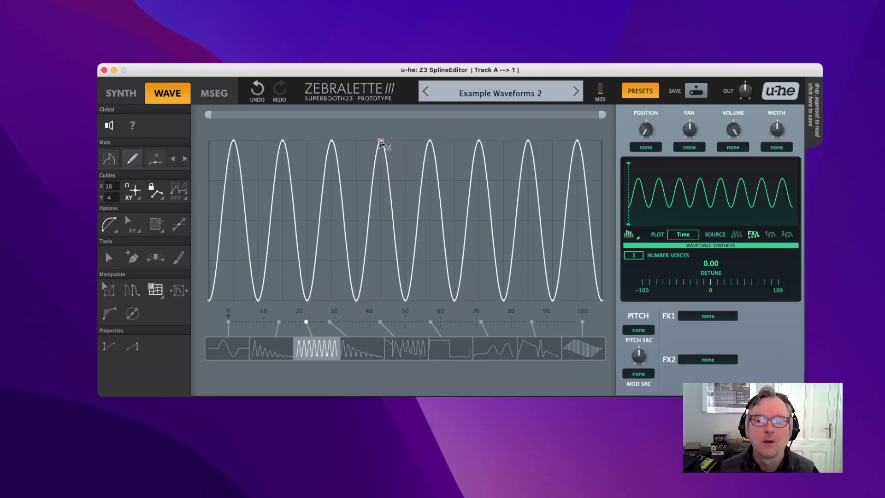
{"action": "left_click_drag", "start_coordinate": [380, 142], "coordinate": [406, 141]}
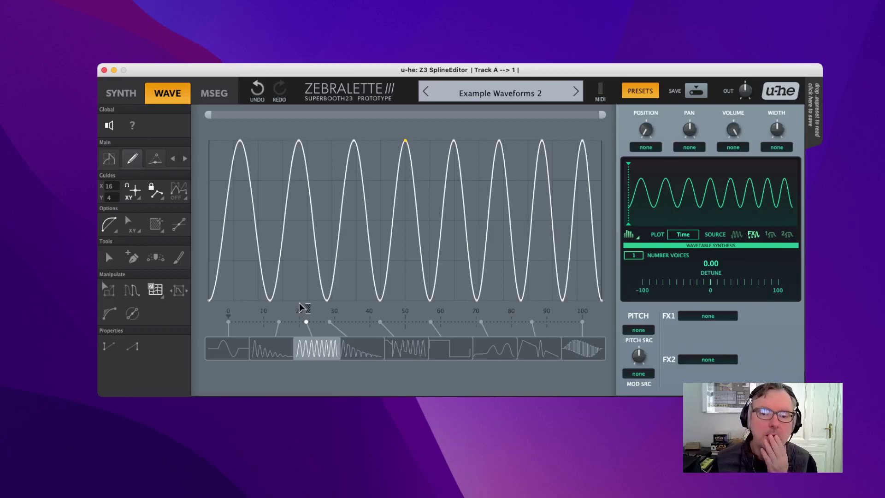
{"action": "left_click", "coordinate": [183, 199]}
{"action": "left_click", "coordinate": [203, 223]}
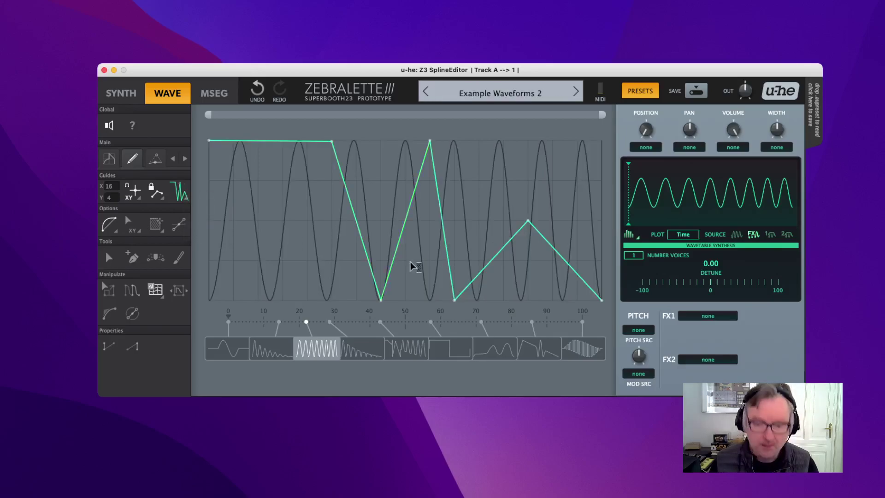
{"action": "key", "text": "Down"}
{"action": "key", "text": "Down"}
{"action": "key", "text": "Down"}
{"action": "key", "text": "Down"}
{"action": "key", "text": "Down"}
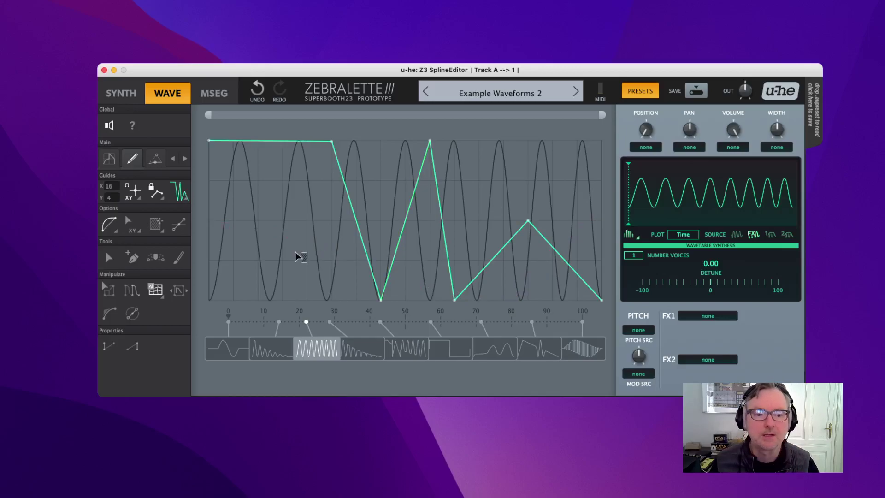
{"action": "key", "text": "g"}
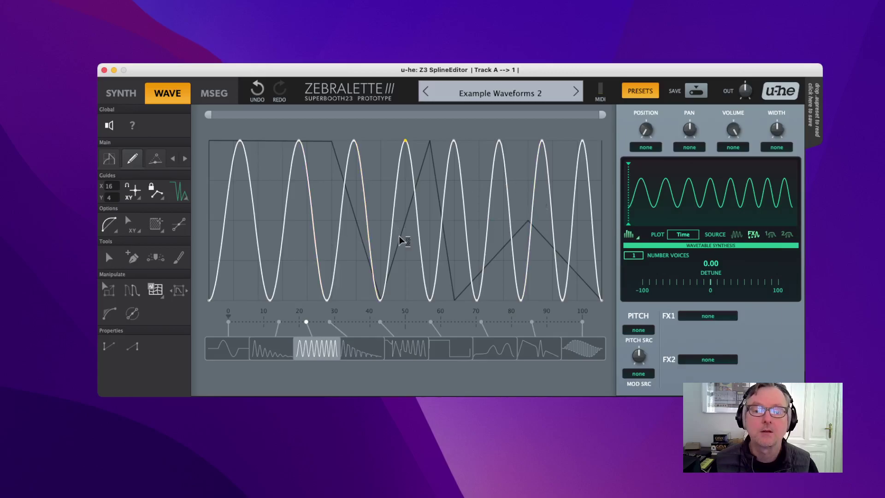
{"action": "key", "text": "g"}
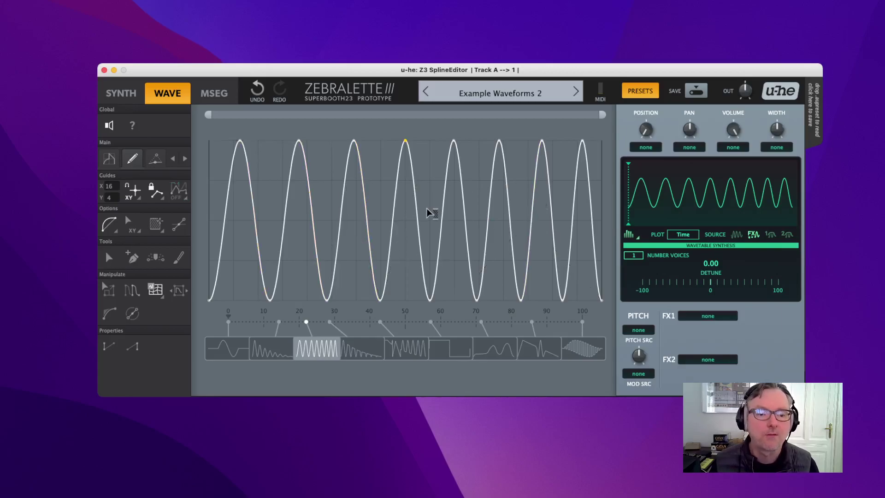